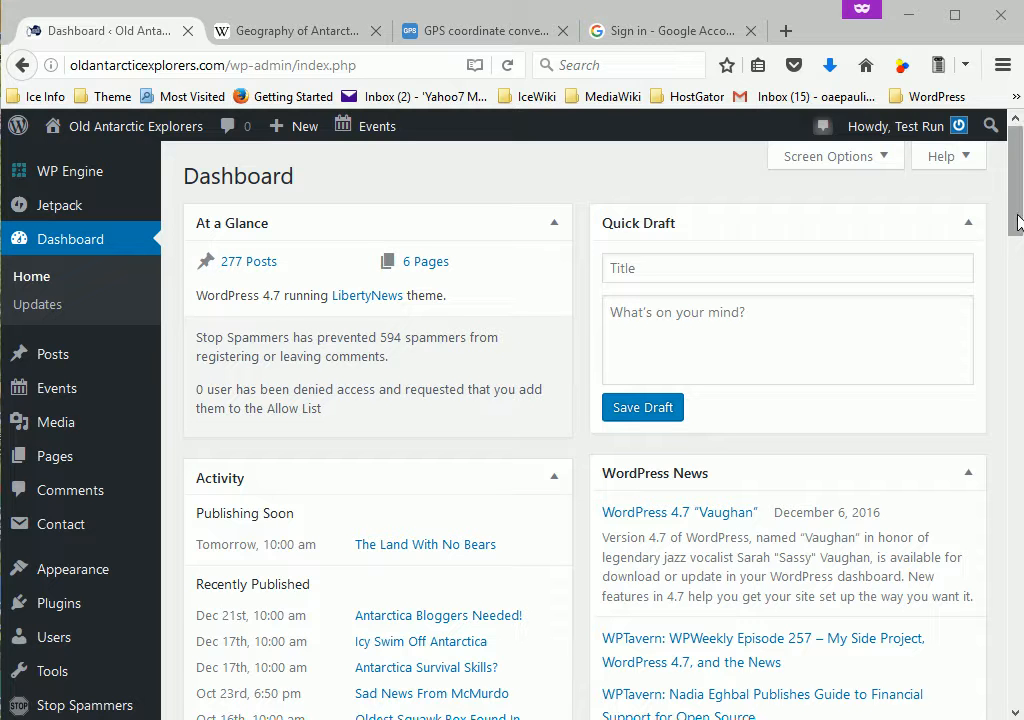
# Step: Open the Maps plugin's list of existing maps from the WordPress dashboard
pyautogui.scroll(-6, 1015, 225)
pyautogui.scroll(-3, 1015, 300)
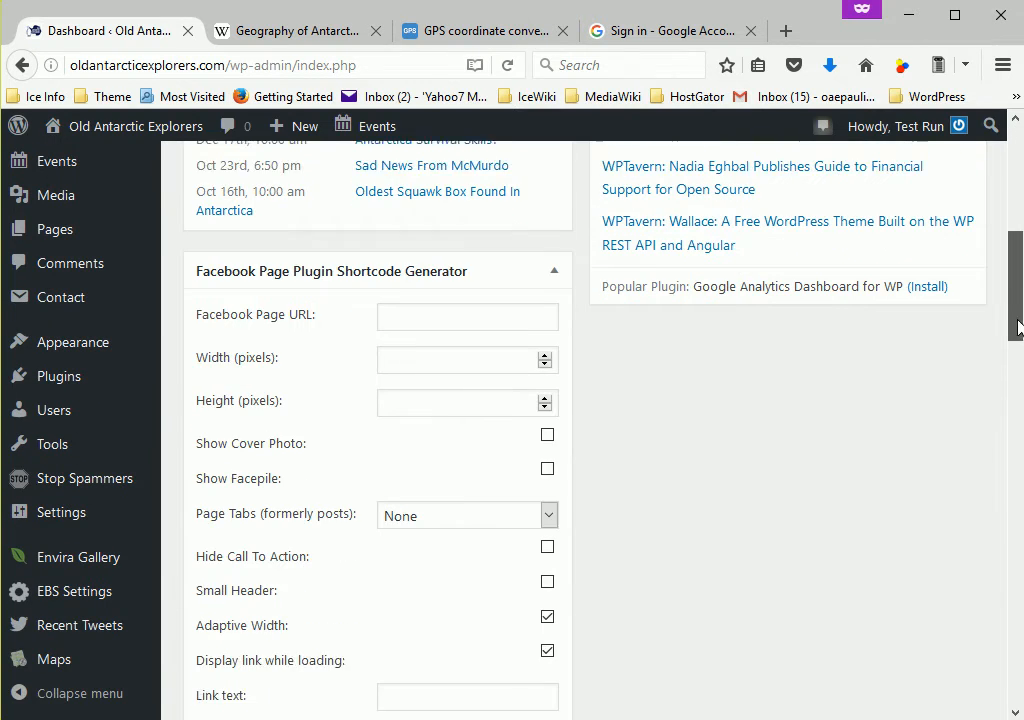
pyautogui.moveTo(45, 660)
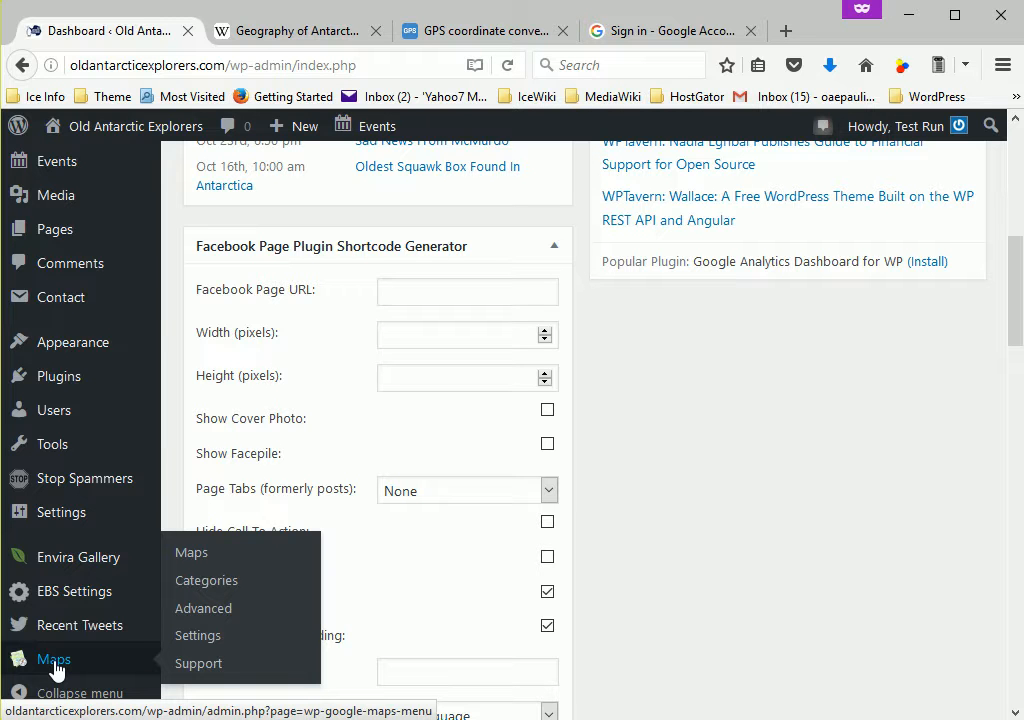
pyautogui.click(55, 665)
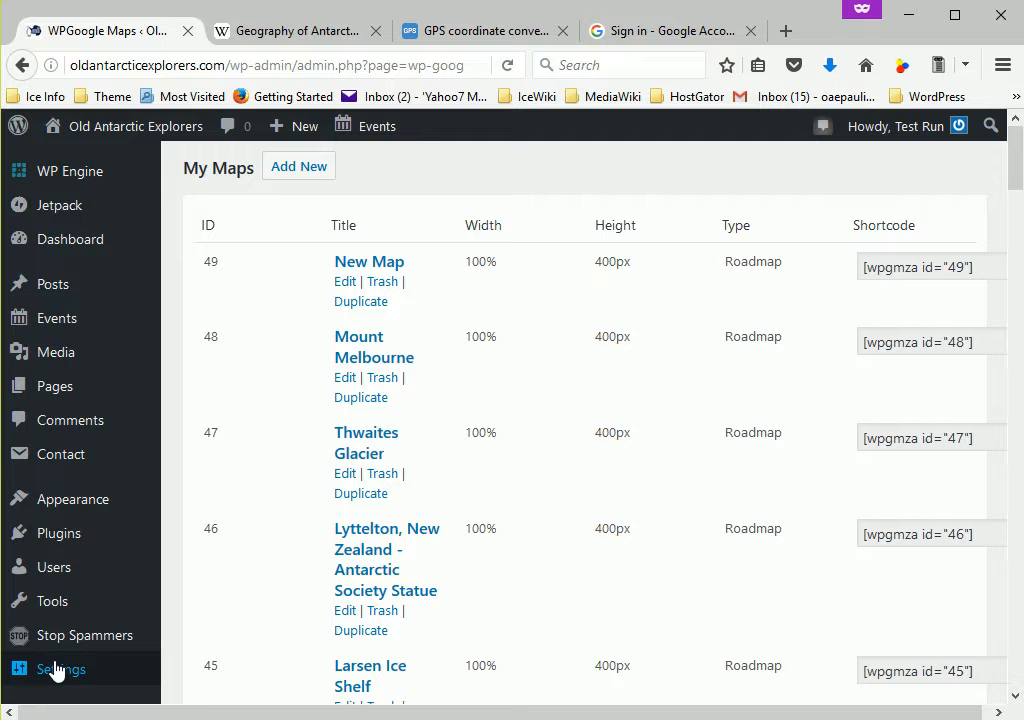
pyautogui.click(345, 283)
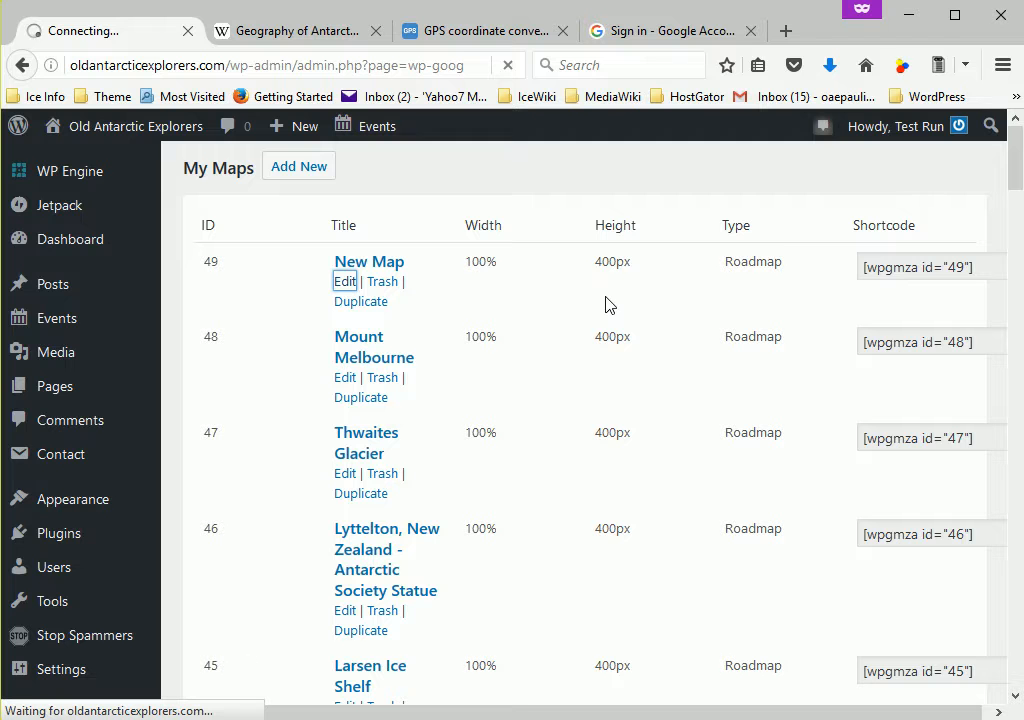
pyautogui.click(379, 288)
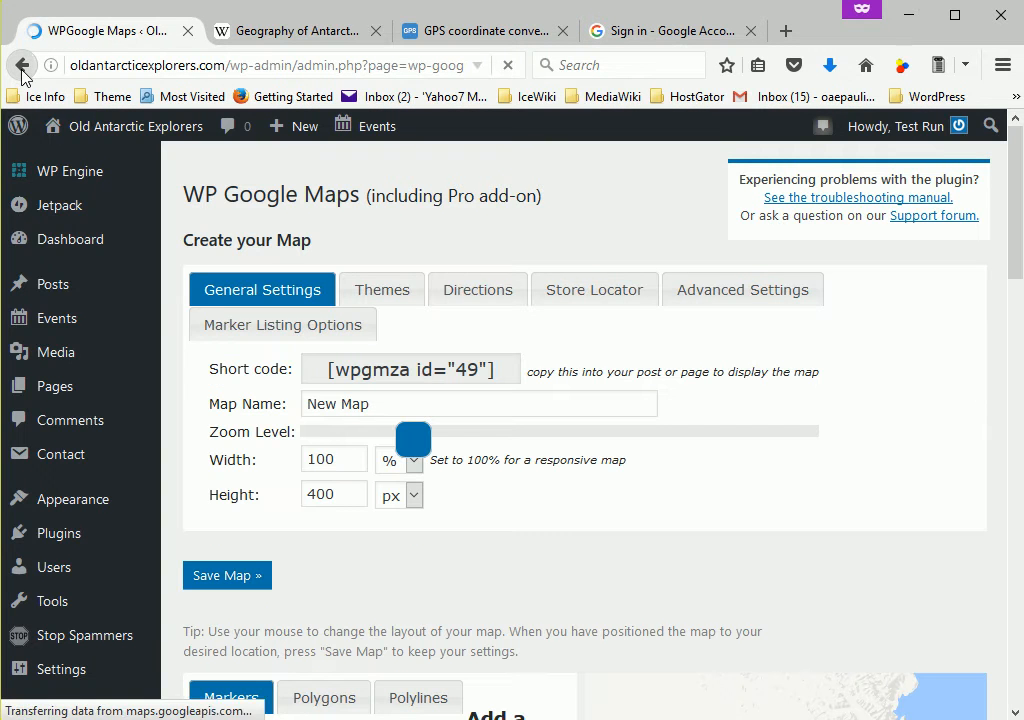
pyautogui.click(22, 66)
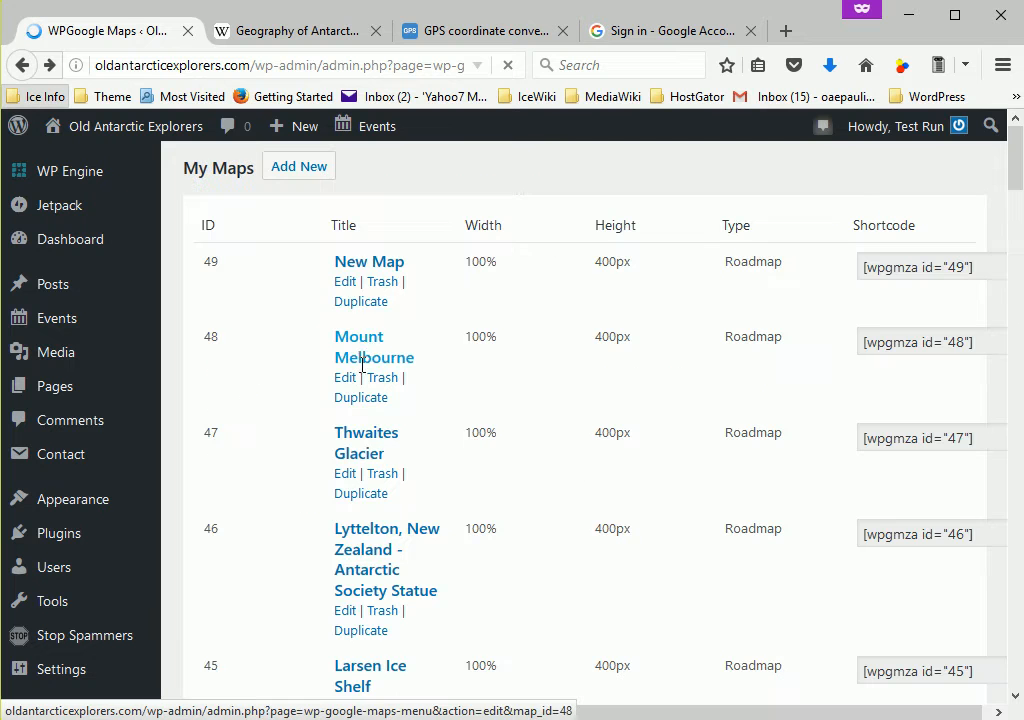
# Step: Delete the map called "New Map" from the map list and create a fresh map
pyautogui.click(380, 285)
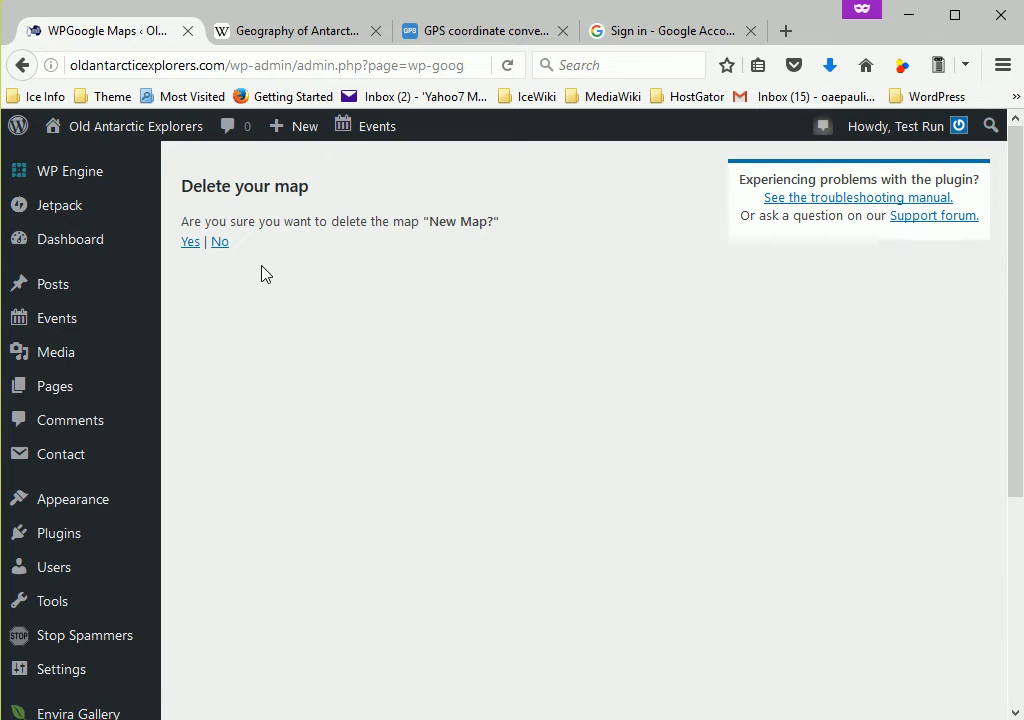
pyautogui.click(189, 243)
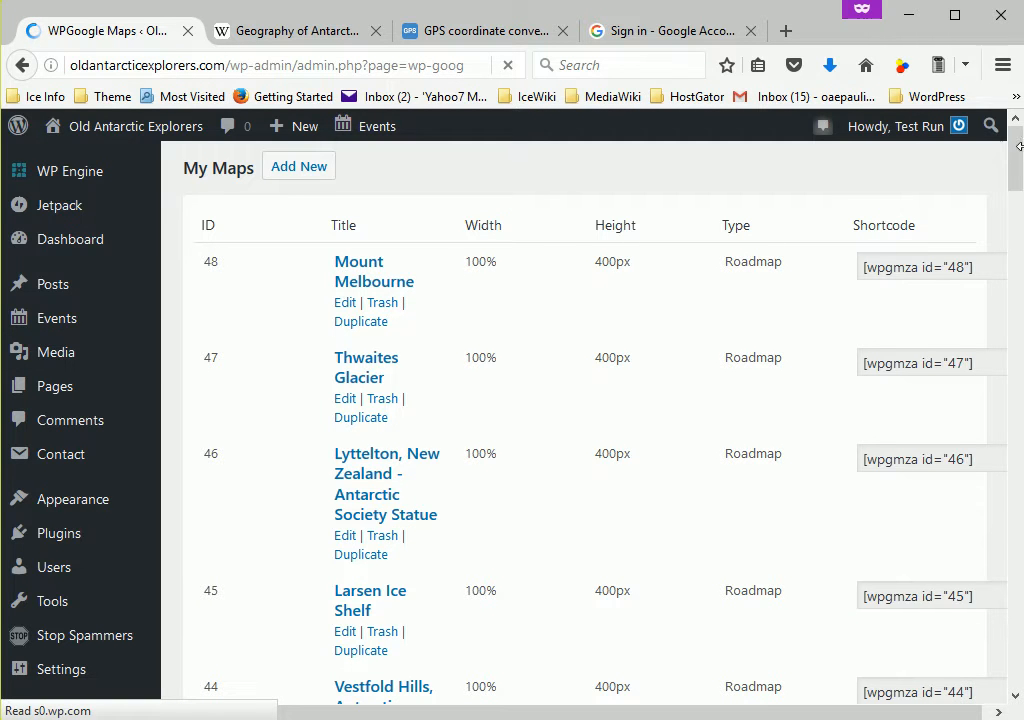
pyautogui.scroll(-3, 1017, 190)
pyautogui.moveTo(1017, 190); pyautogui.dragTo(990, 148)
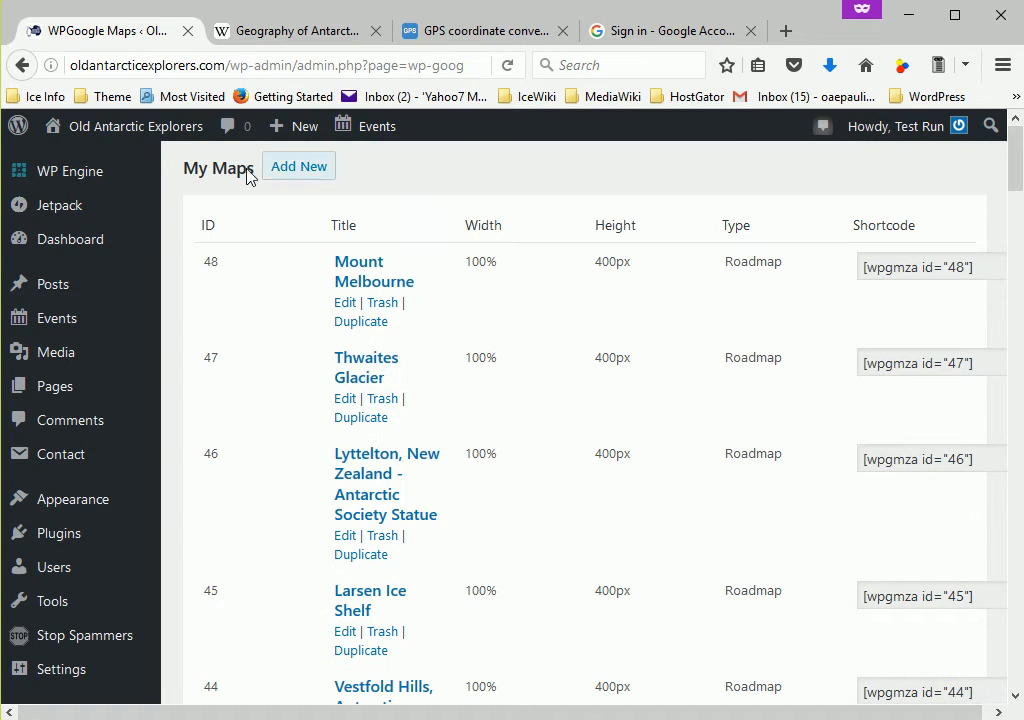
pyautogui.click(305, 170)
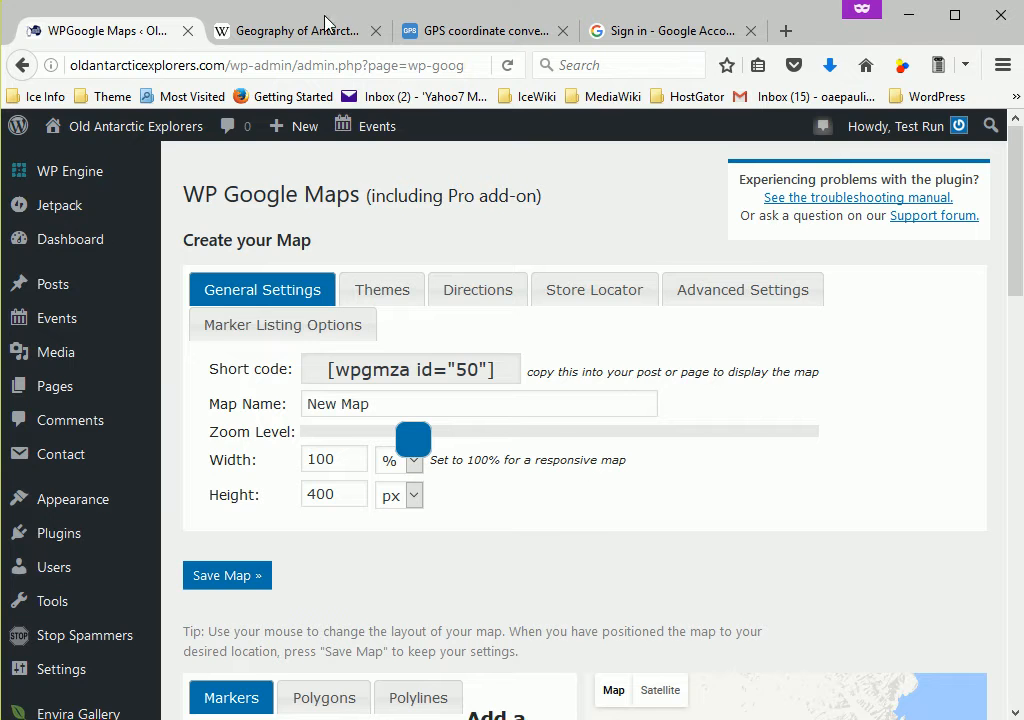
# Step: Open the Wikipedia article on Mount Melbourne and copy its title
pyautogui.click(262, 22)
pyautogui.click(548, 412)
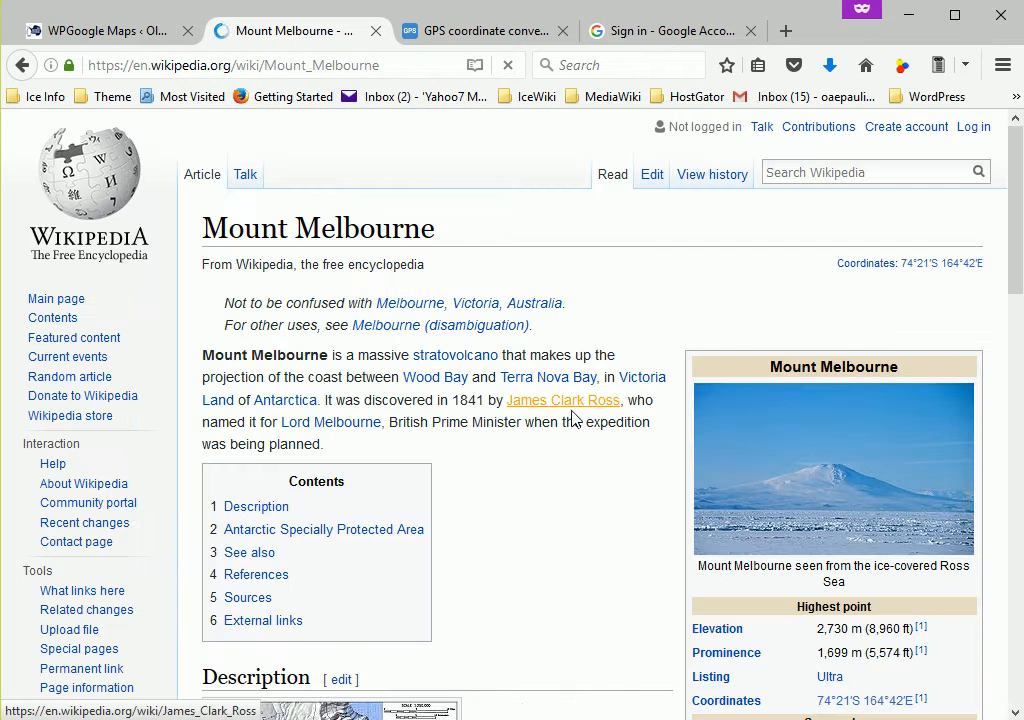
pyautogui.moveTo(206, 228); pyautogui.dragTo(443, 232)
pyautogui.hotkey('ctrl', 'c')
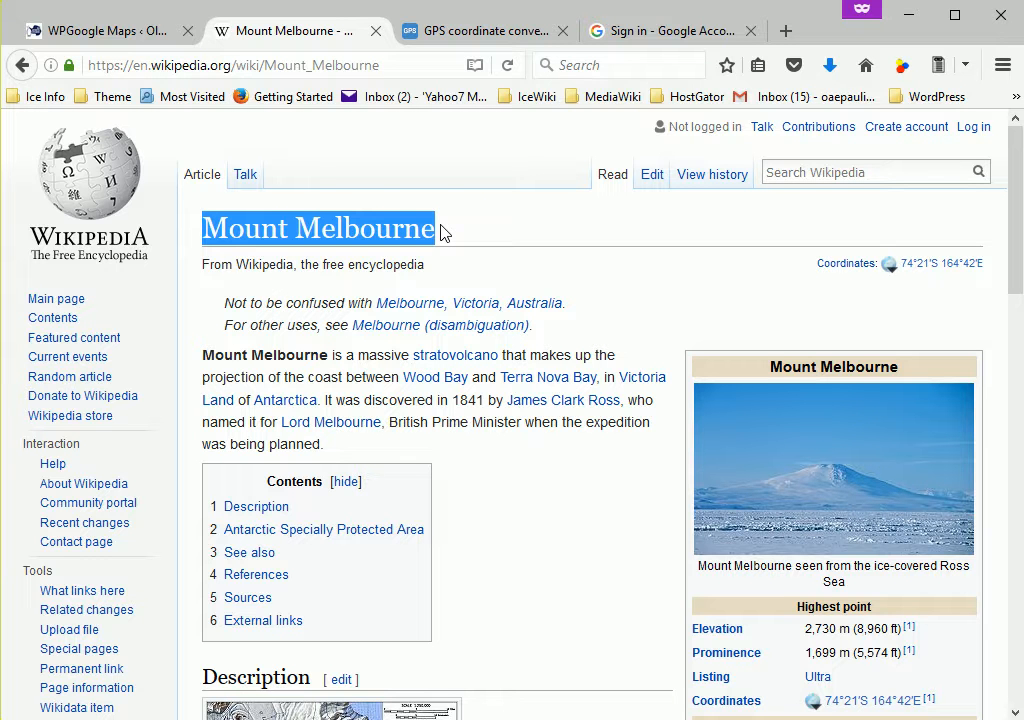
# Step: Back in the WordPress map editor, set the map name to "Mount Melbourne, Antarctica" using the copied title
pyautogui.click(135, 33)
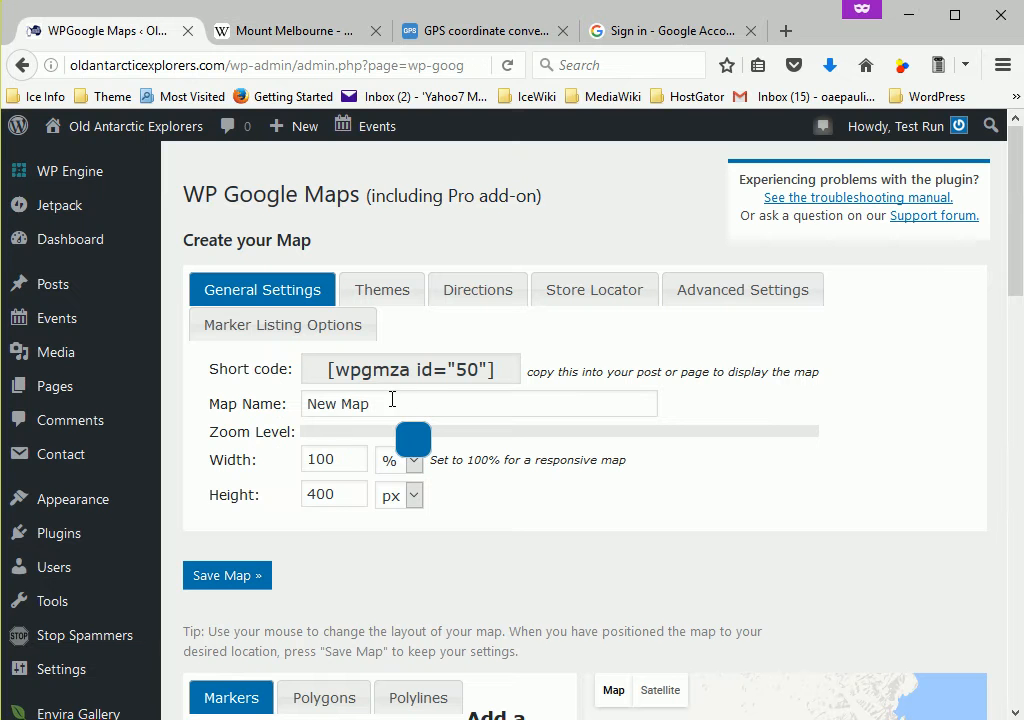
pyautogui.moveTo(400, 405); pyautogui.dragTo(251, 414)
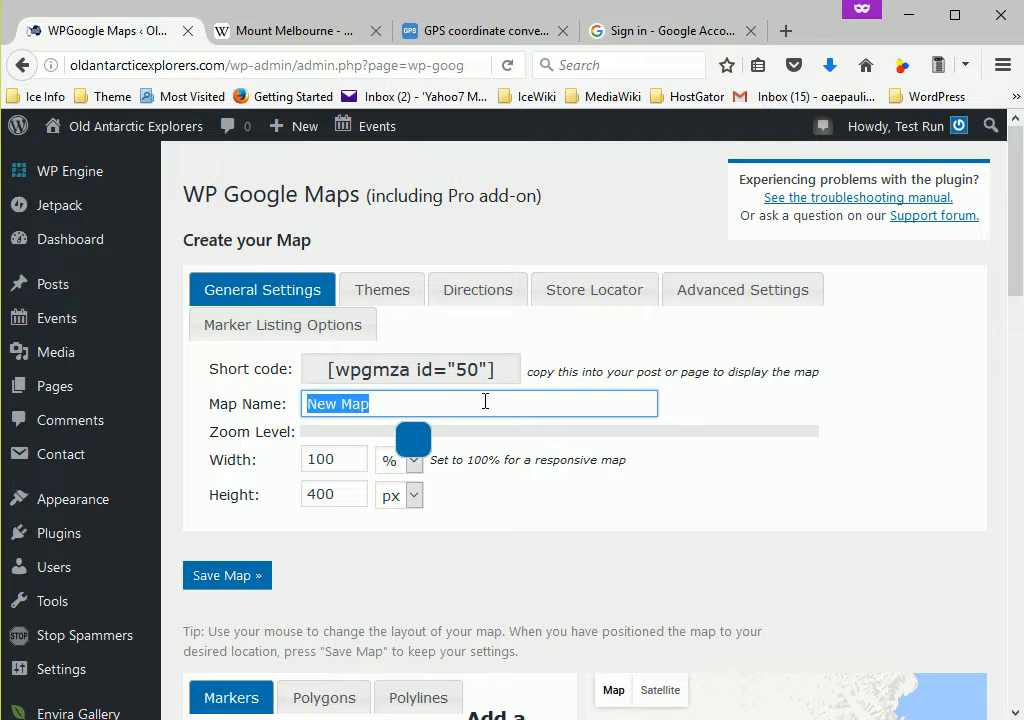
pyautogui.press('BackSpace')
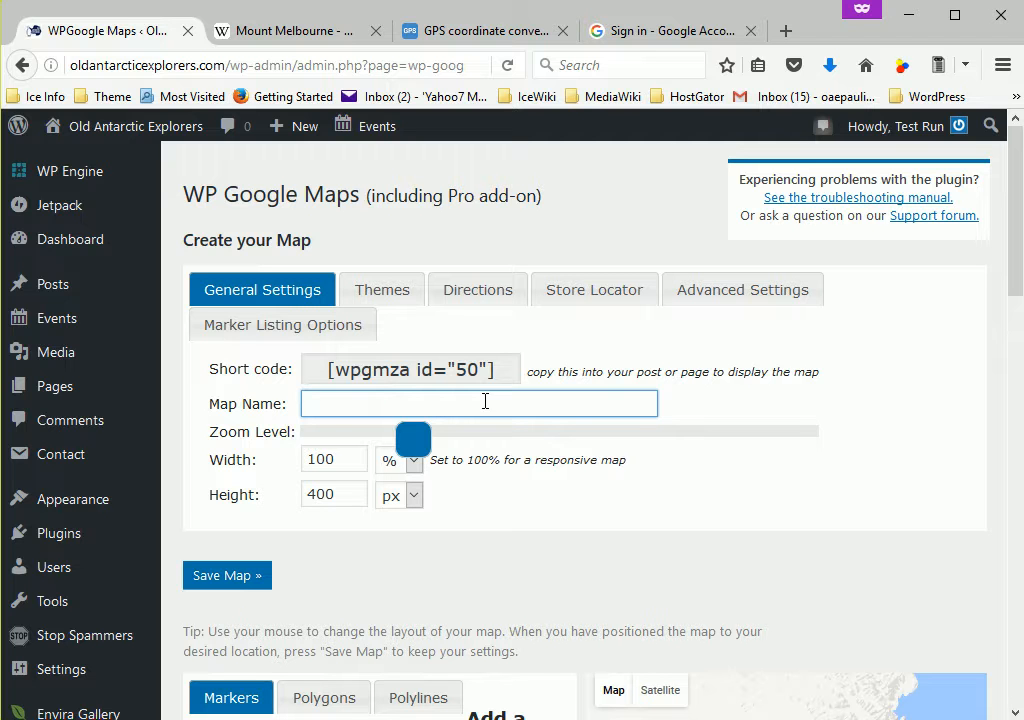
pyautogui.hotkey('ctrl', 'v')
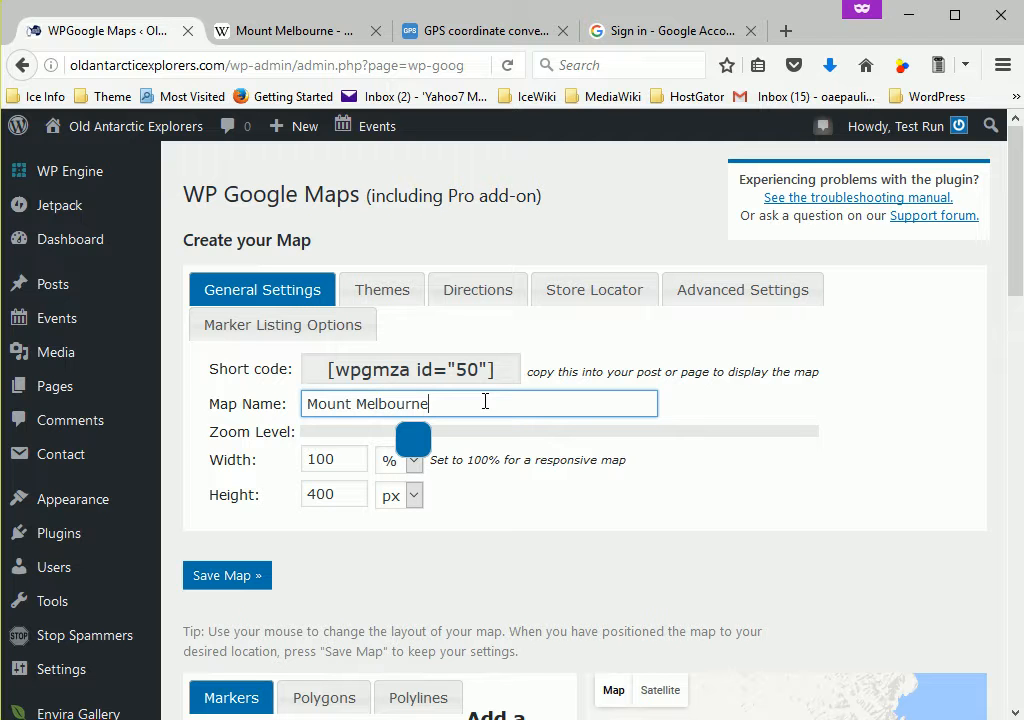
pyautogui.write(', Antarctica')
# Step: Copy the full map name and use it as the new marker's address, choosing the suggested location Mount Melbourne, Antarctica
pyautogui.moveTo(508, 403); pyautogui.dragTo(173, 440)
pyautogui.hotkey('ctrl', 'c')
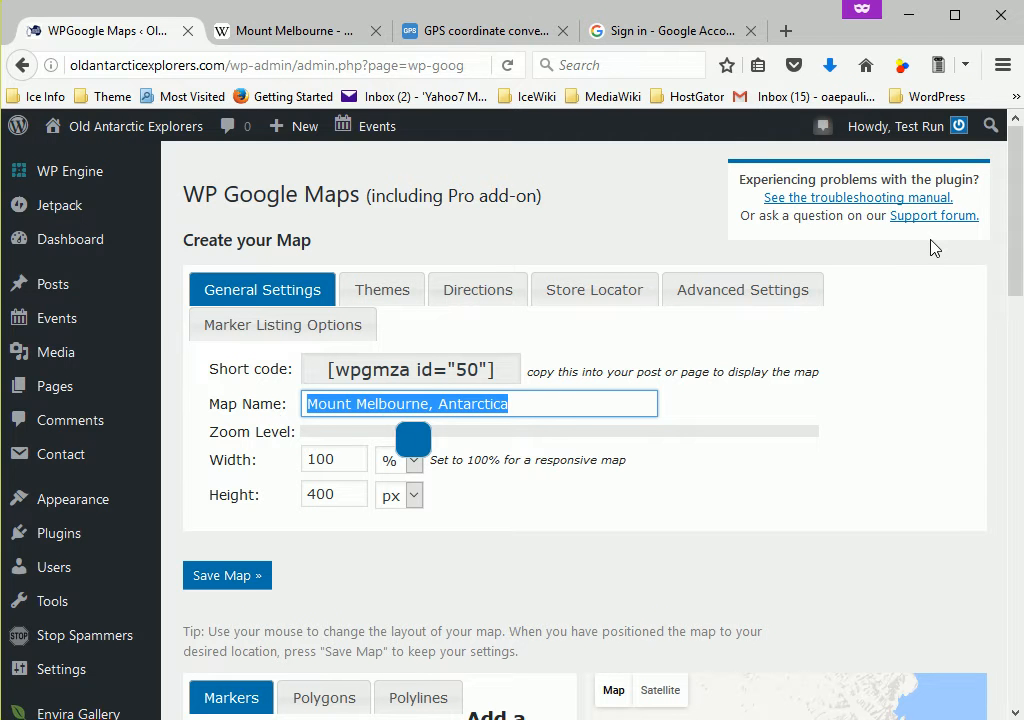
pyautogui.scroll(-2, 1015, 282)
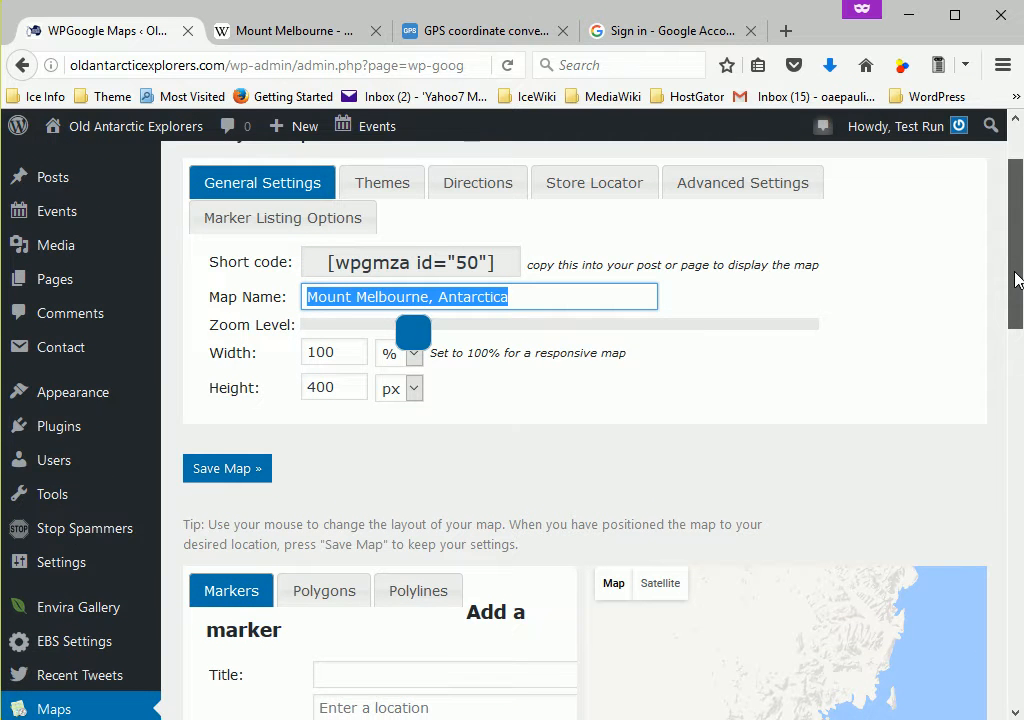
pyautogui.moveTo(1015, 280); pyautogui.dragTo(1020, 381)
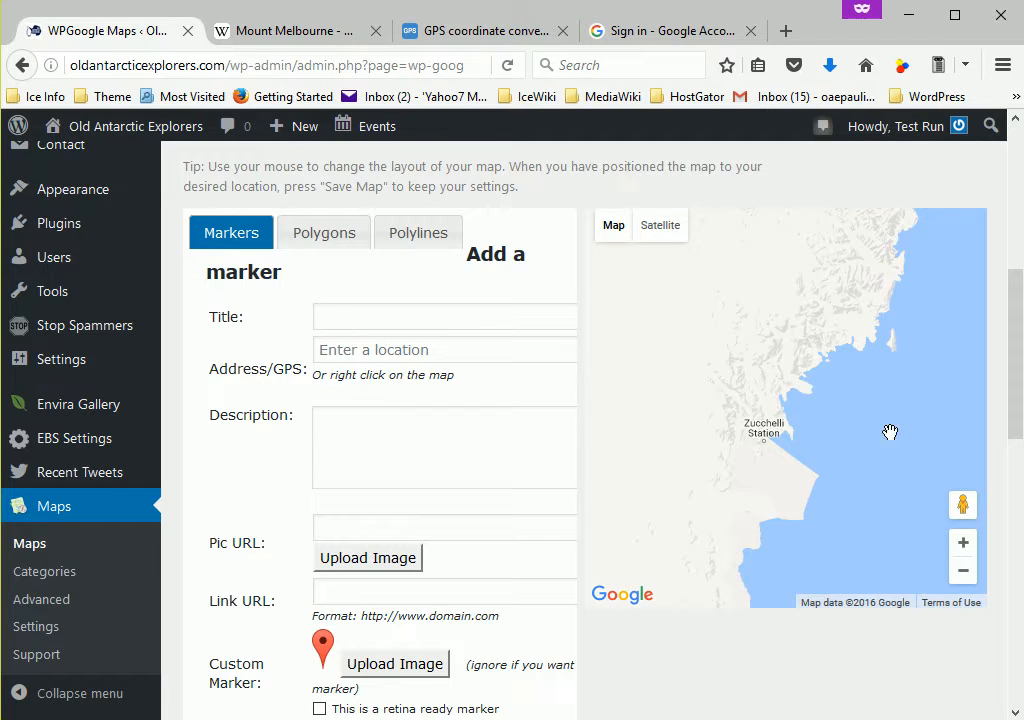
pyautogui.moveTo(891, 435); pyautogui.dragTo(818, 478)
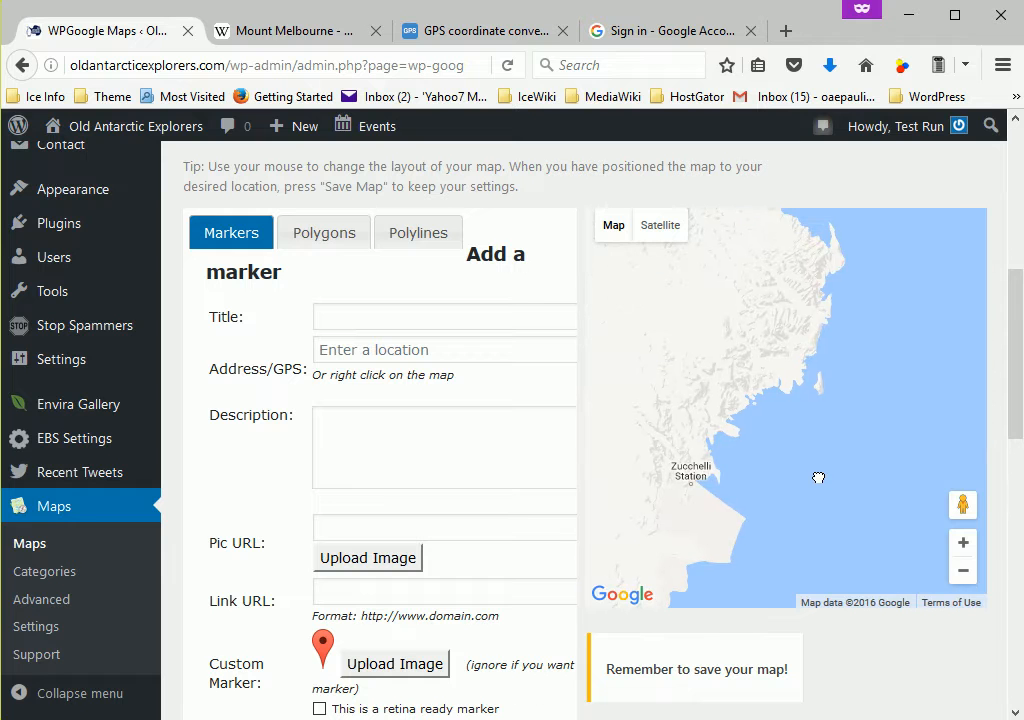
pyautogui.moveTo(780, 414); pyautogui.dragTo(846, 510)
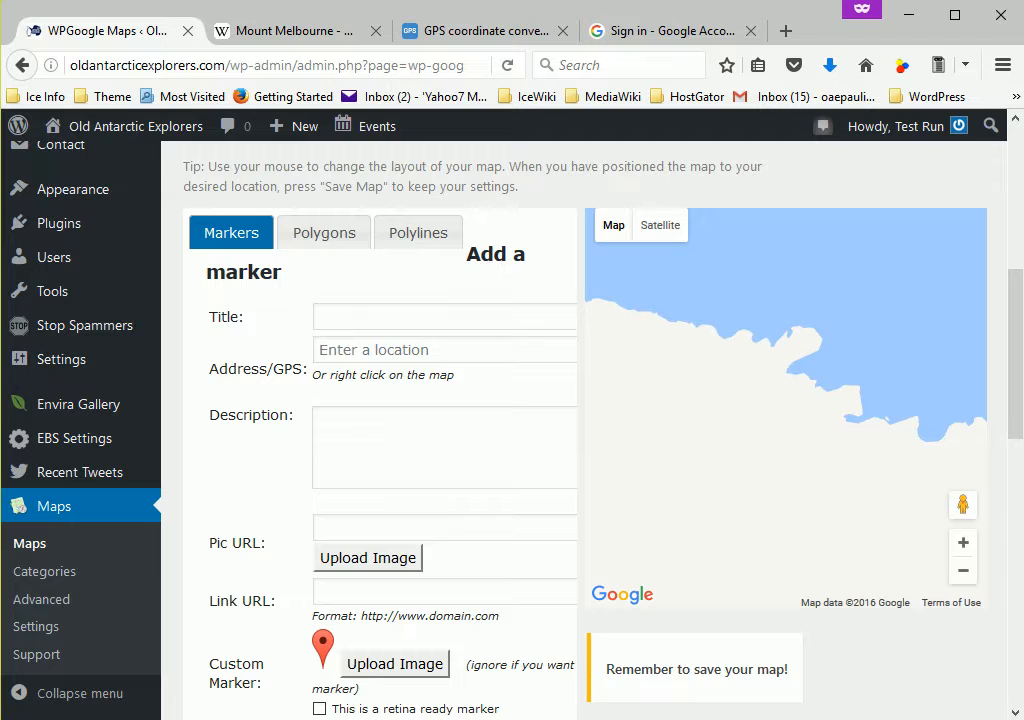
pyautogui.click(396, 318)
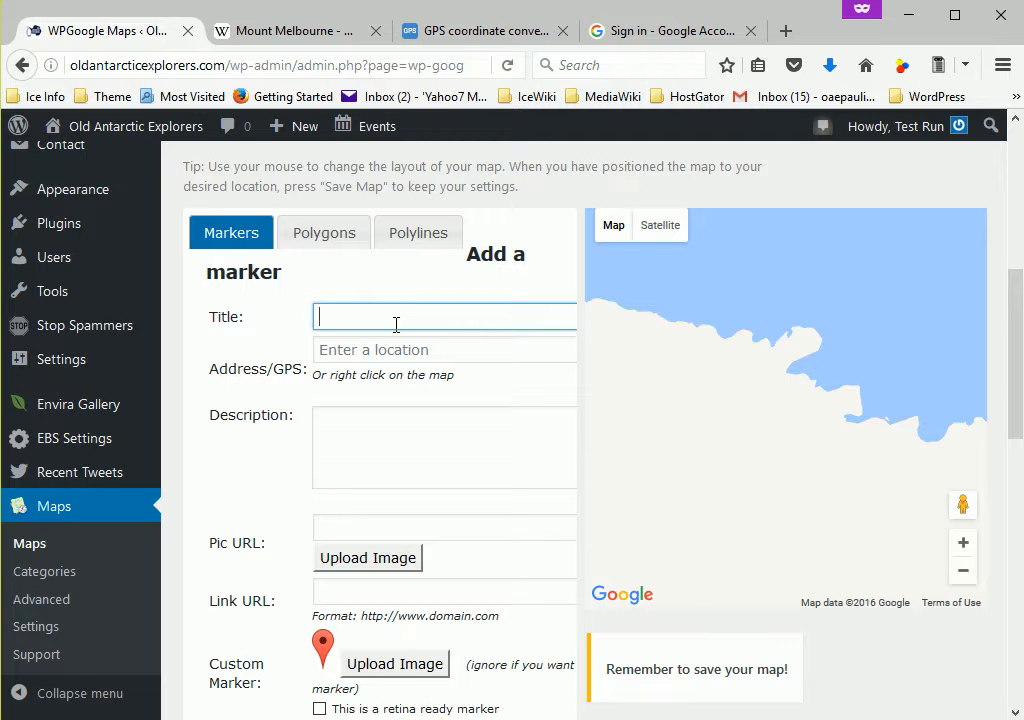
pyautogui.click(365, 350)
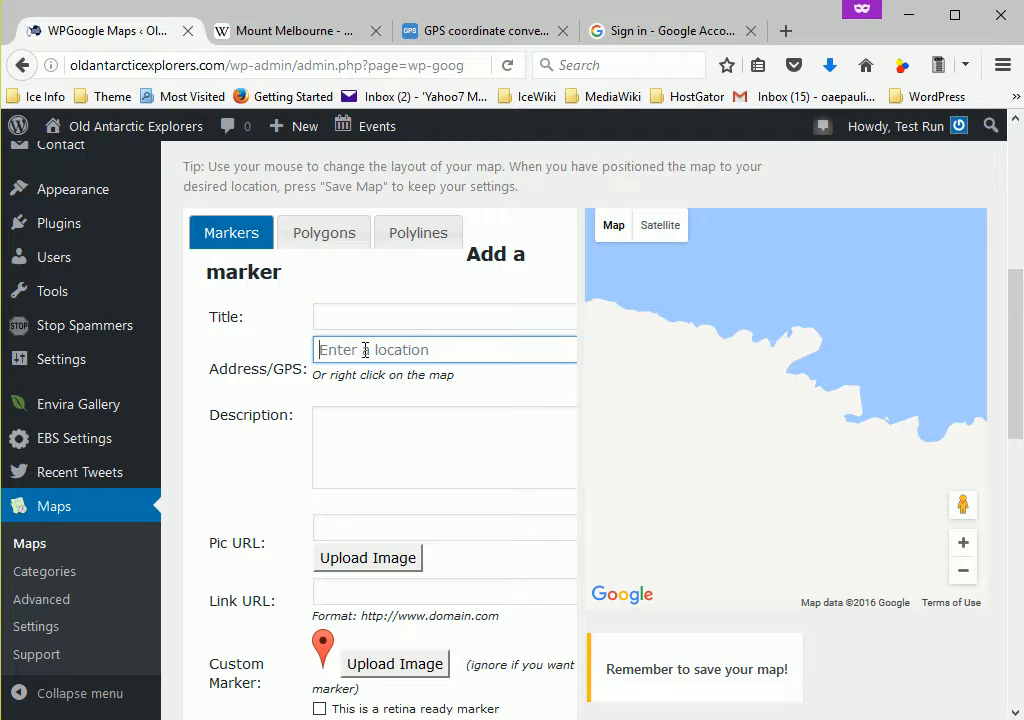
pyautogui.hotkey('ctrl', 'v')
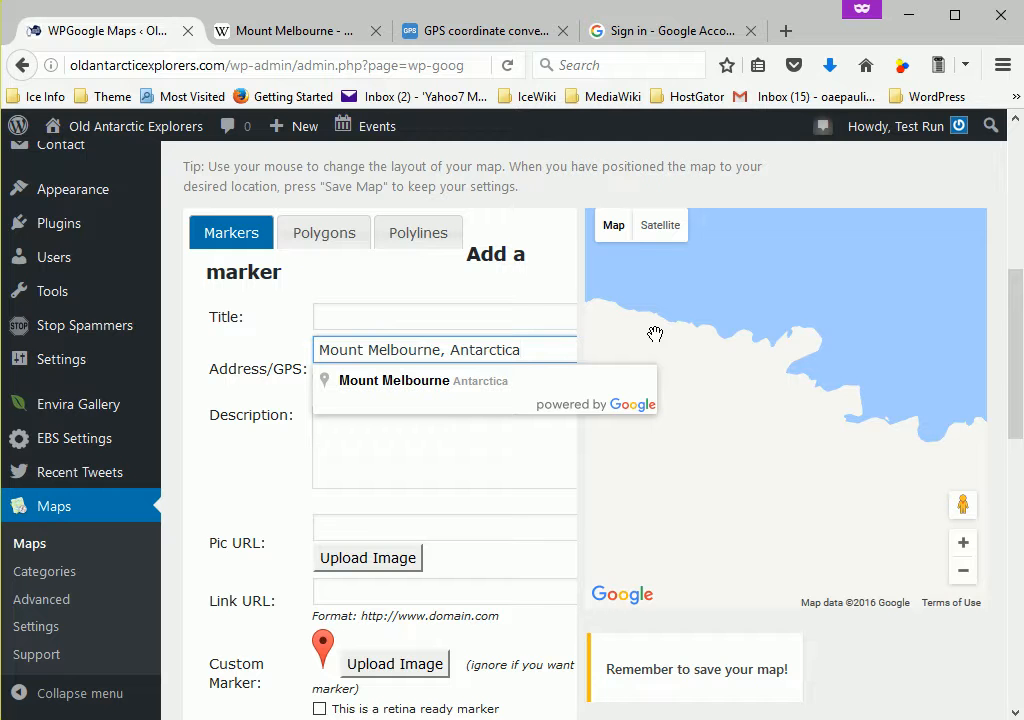
pyautogui.click(488, 387)
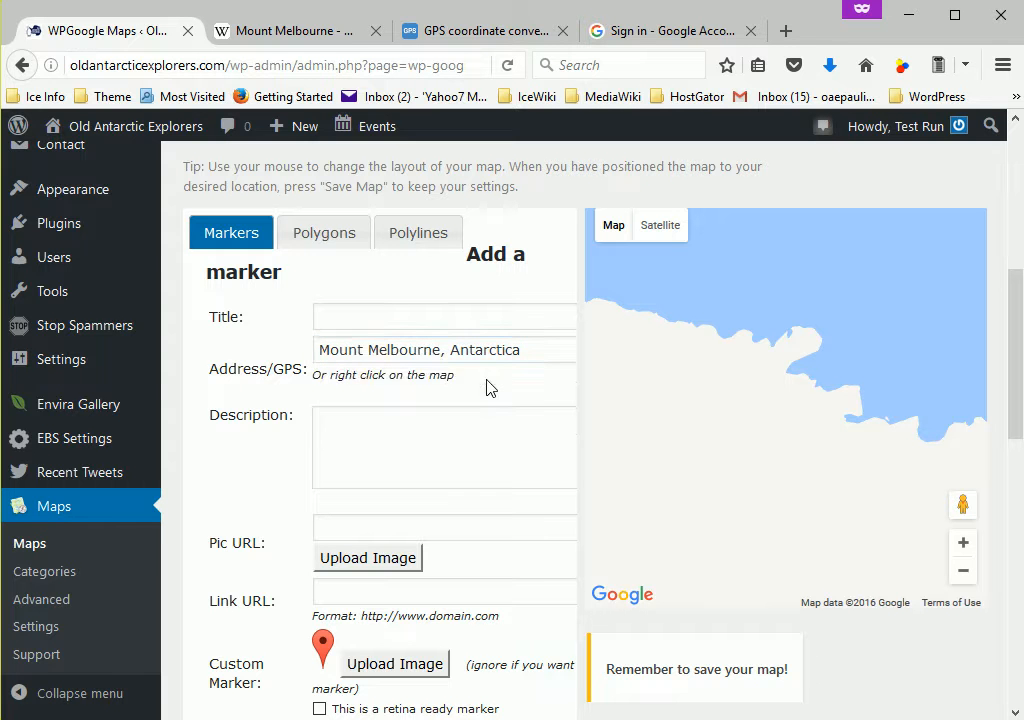
# Step: Fill the marker's title and description with the copied text "Mount Melbourne, Antarctica"
pyautogui.click(389, 313)
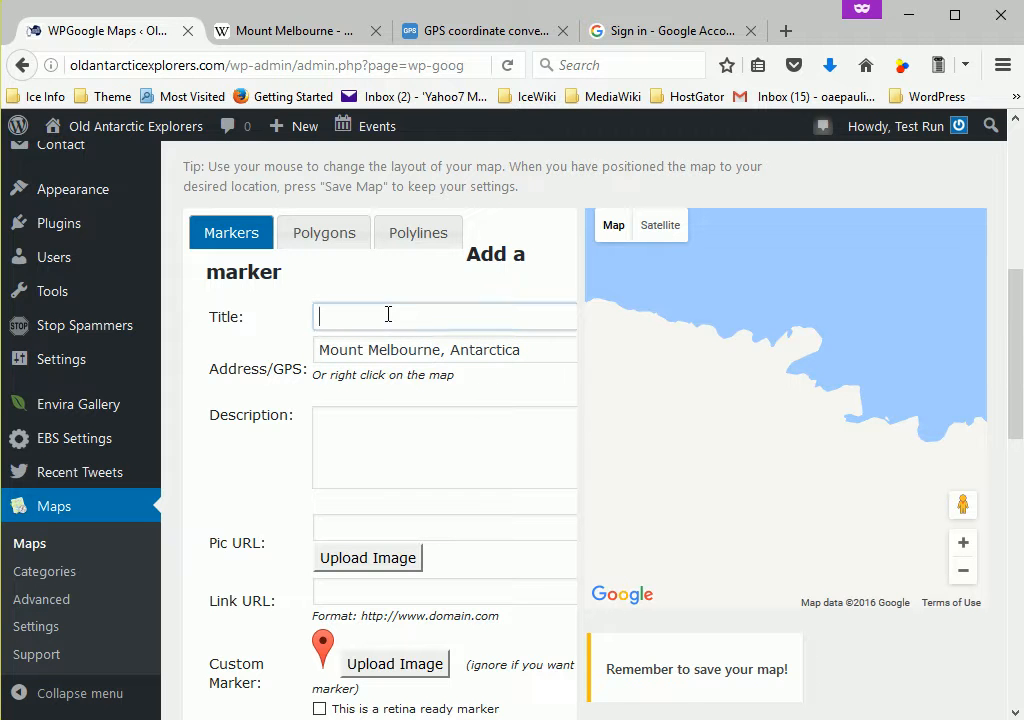
pyautogui.hotkey('ctrl', 'v')
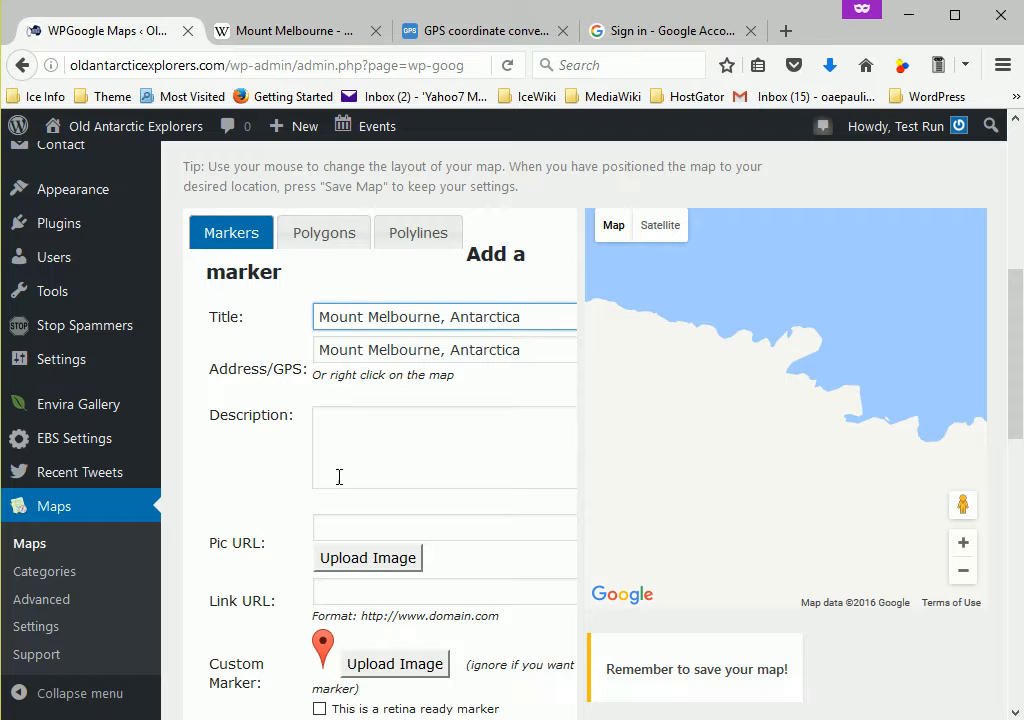
pyautogui.click(345, 440)
pyautogui.hotkey('ctrl', 'v')
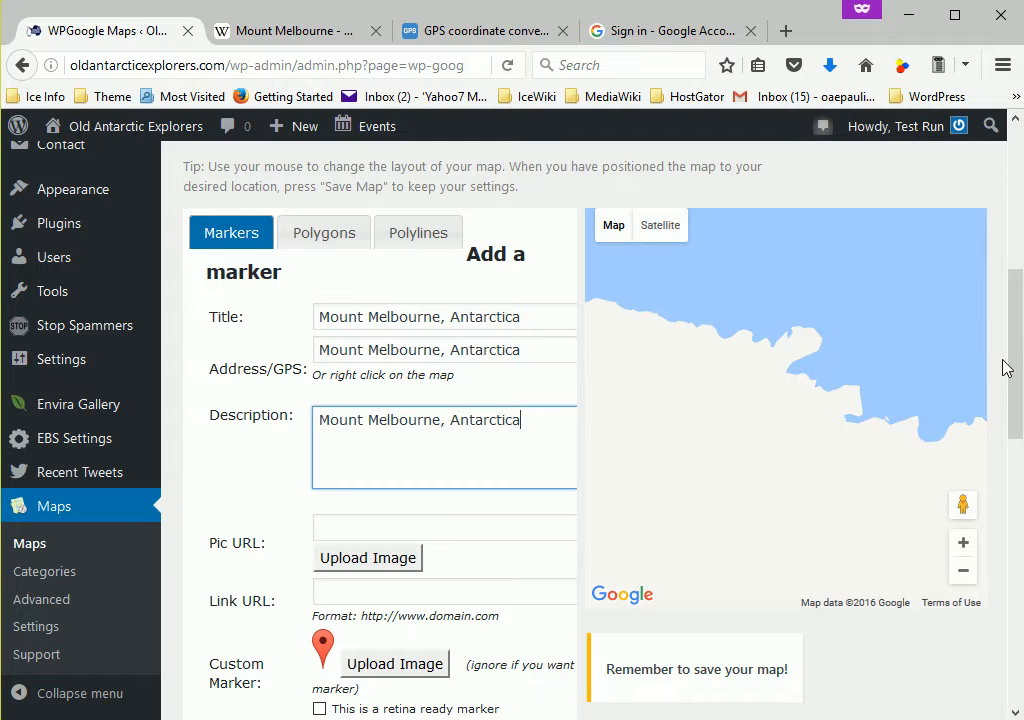
# Step: Choose oie_transparent-sm.png from the media library as the custom marker icon and add the marker to the map
pyautogui.moveTo(1013, 368); pyautogui.dragTo(1020, 404)
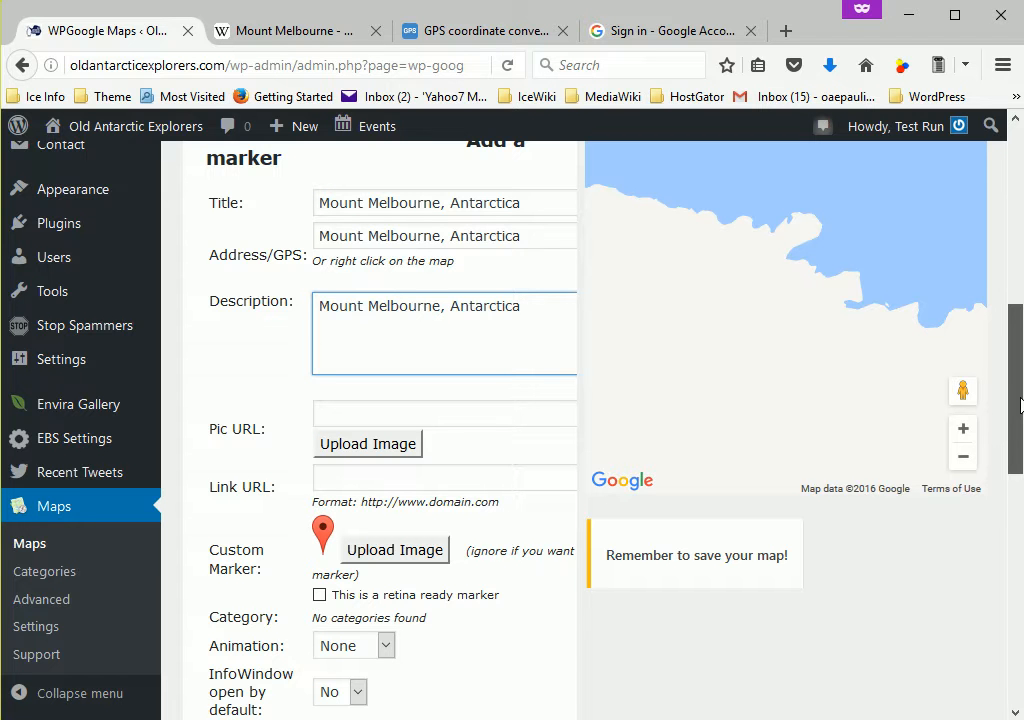
pyautogui.moveTo(1020, 404); pyautogui.dragTo(1017, 430)
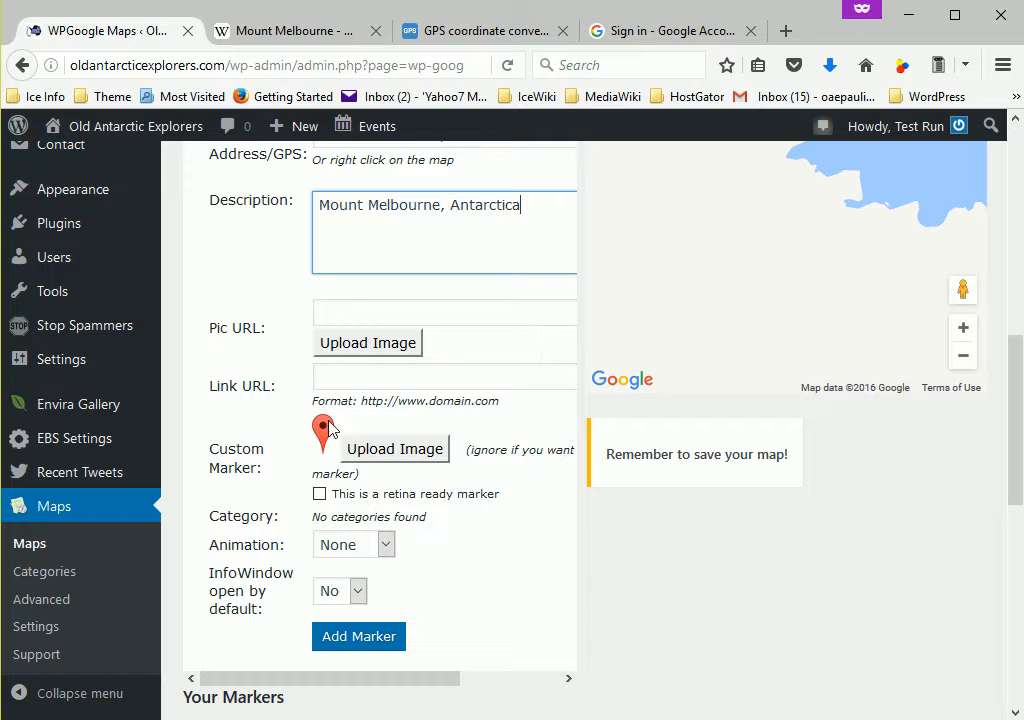
pyautogui.click(391, 451)
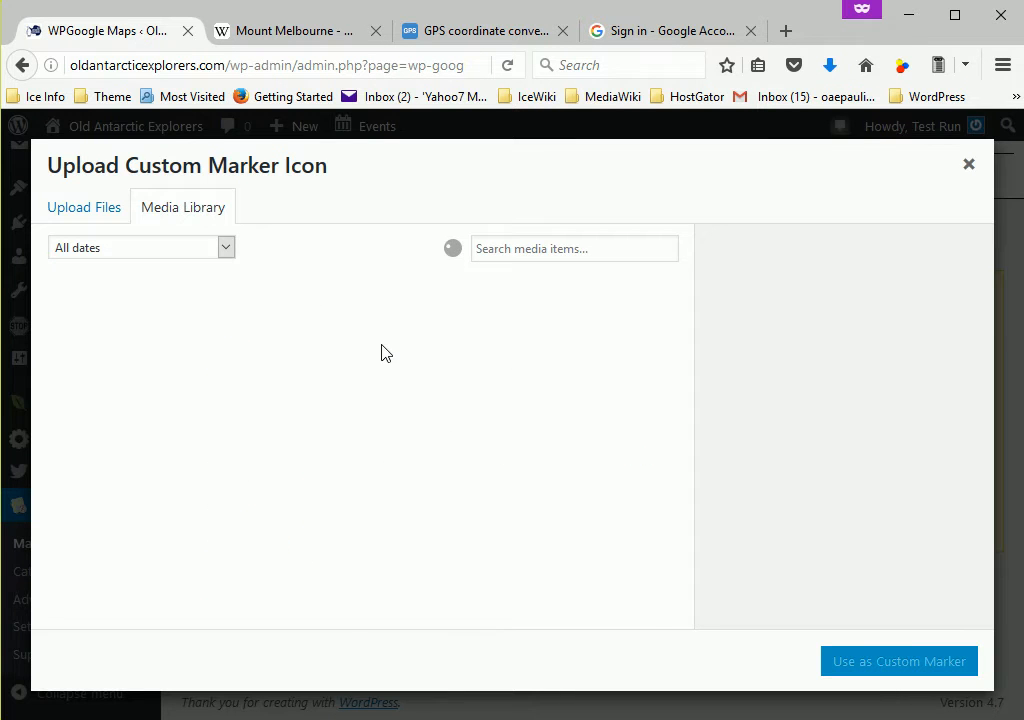
pyautogui.click(105, 358)
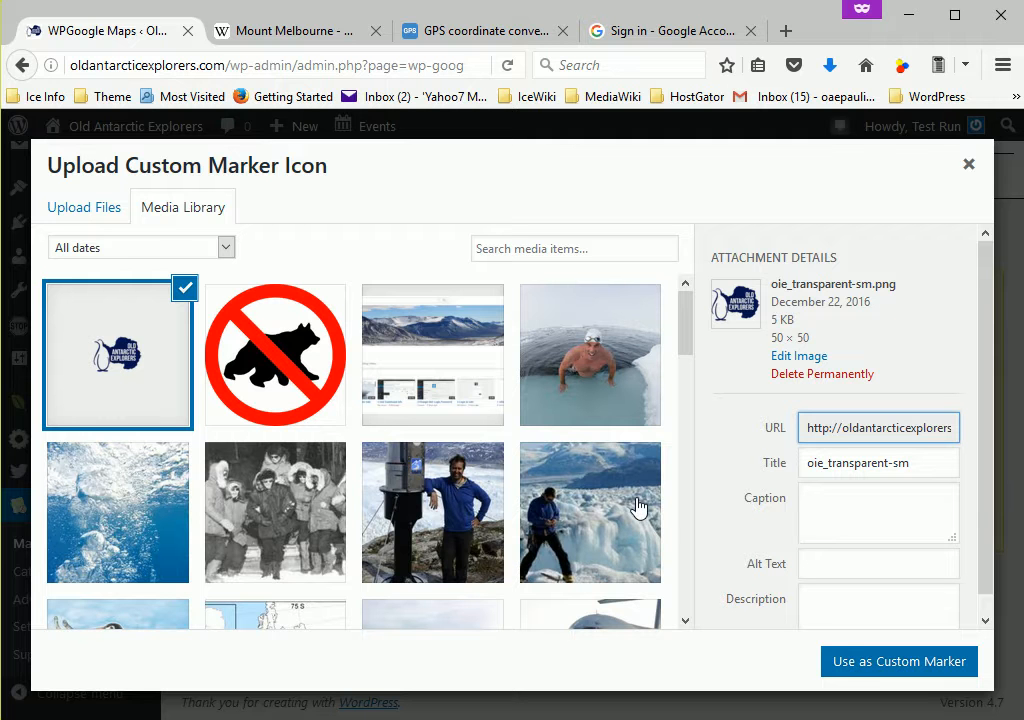
pyautogui.click(872, 662)
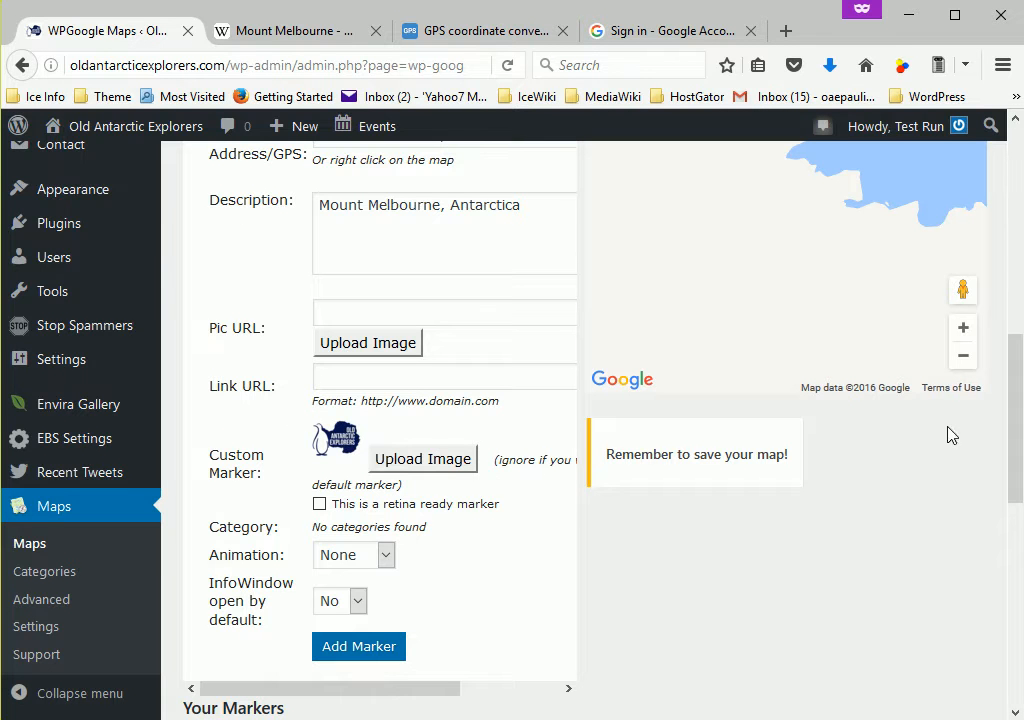
pyautogui.moveTo(1019, 423)
pyautogui.mouseDown()
pyautogui.moveTo(1019, 452)
pyautogui.moveTo(1010, 263)
pyautogui.moveTo(999, 457)
pyautogui.mouseUp()
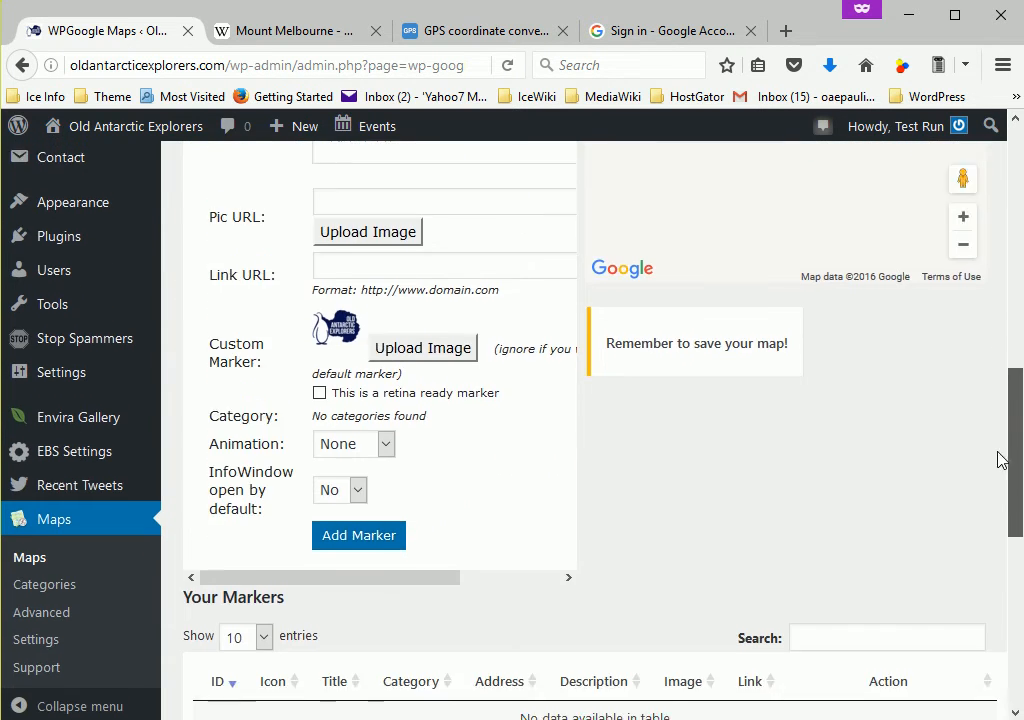
pyautogui.click(359, 536)
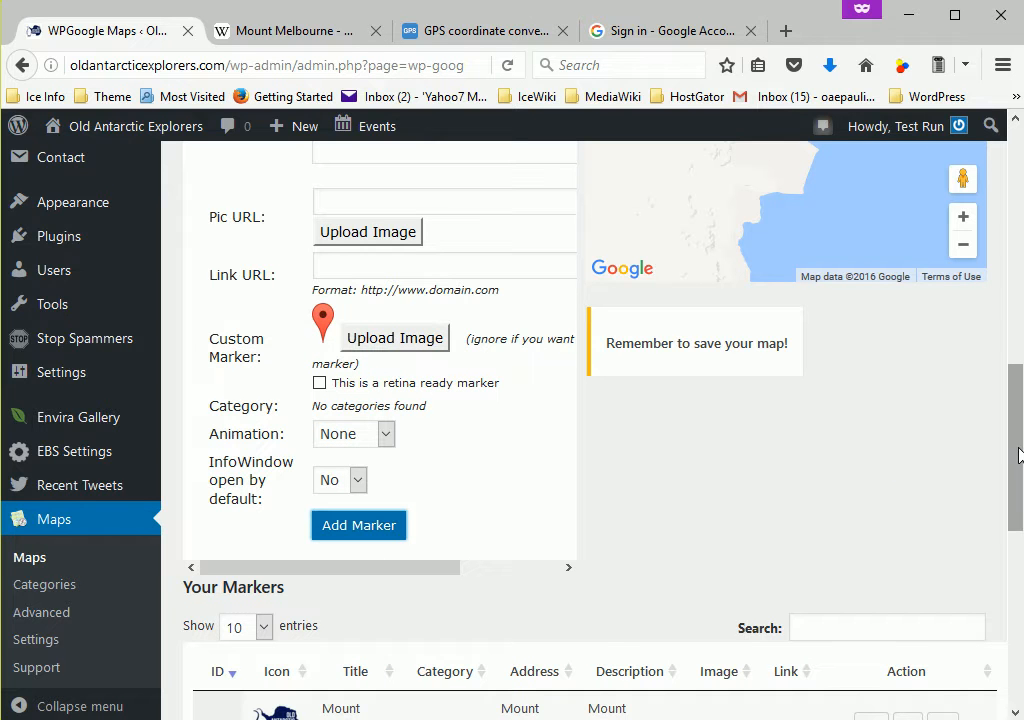
# Step: Zoom the map preview in one level around the Mount Melbourne marker and save the map
pyautogui.moveTo(1019, 455); pyautogui.dragTo(996, 349)
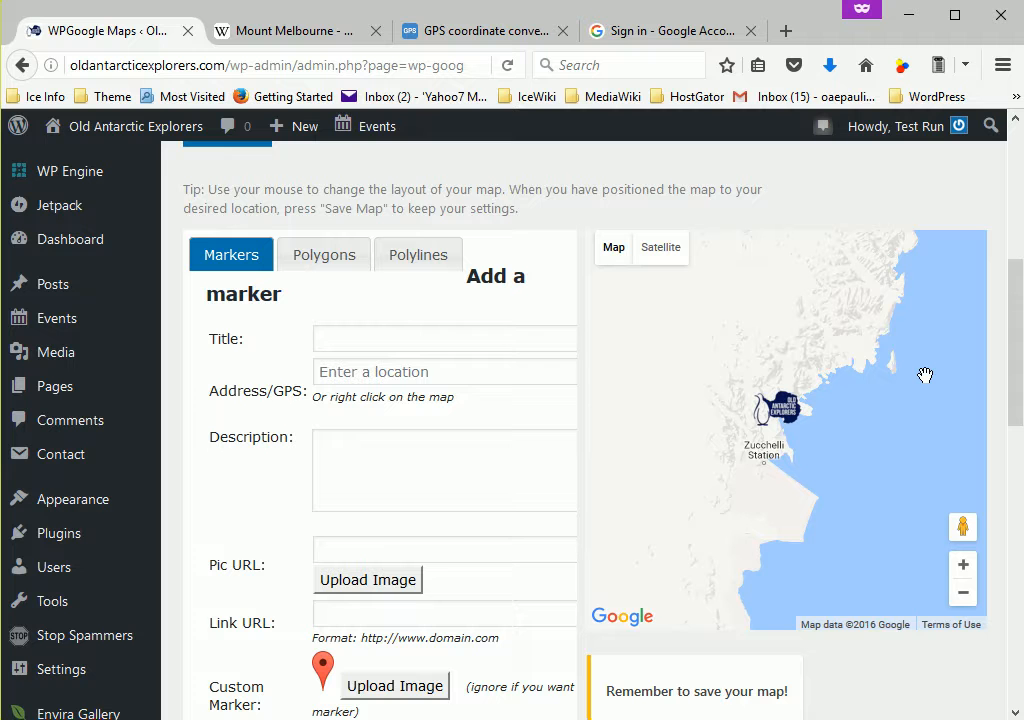
pyautogui.click(962, 567)
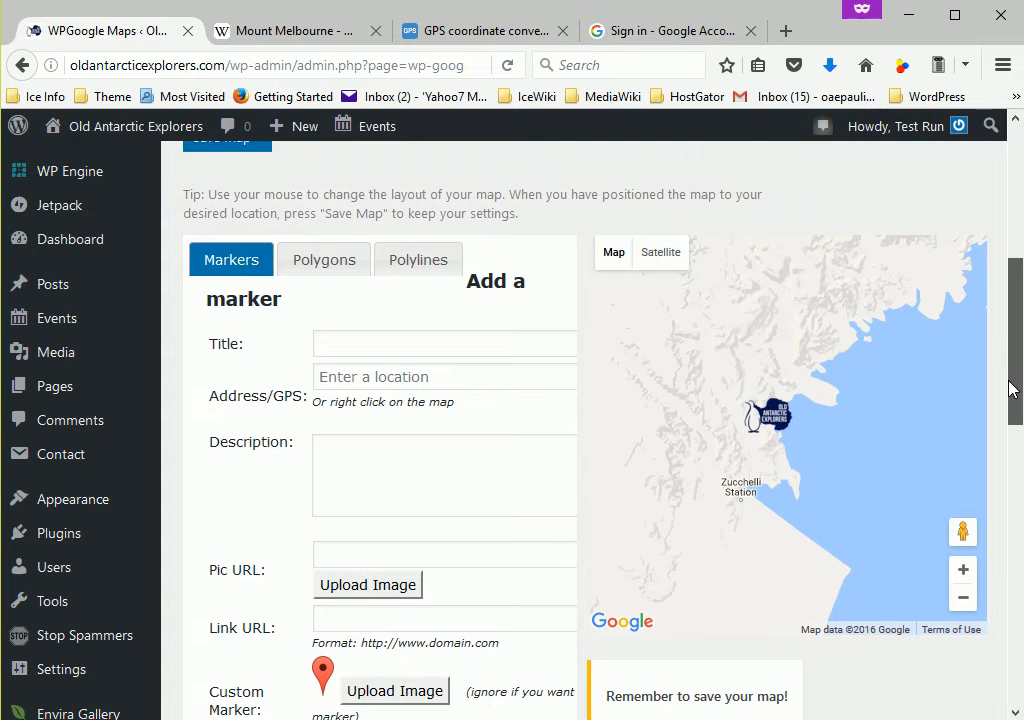
pyautogui.moveTo(1012, 388); pyautogui.dragTo(1008, 288)
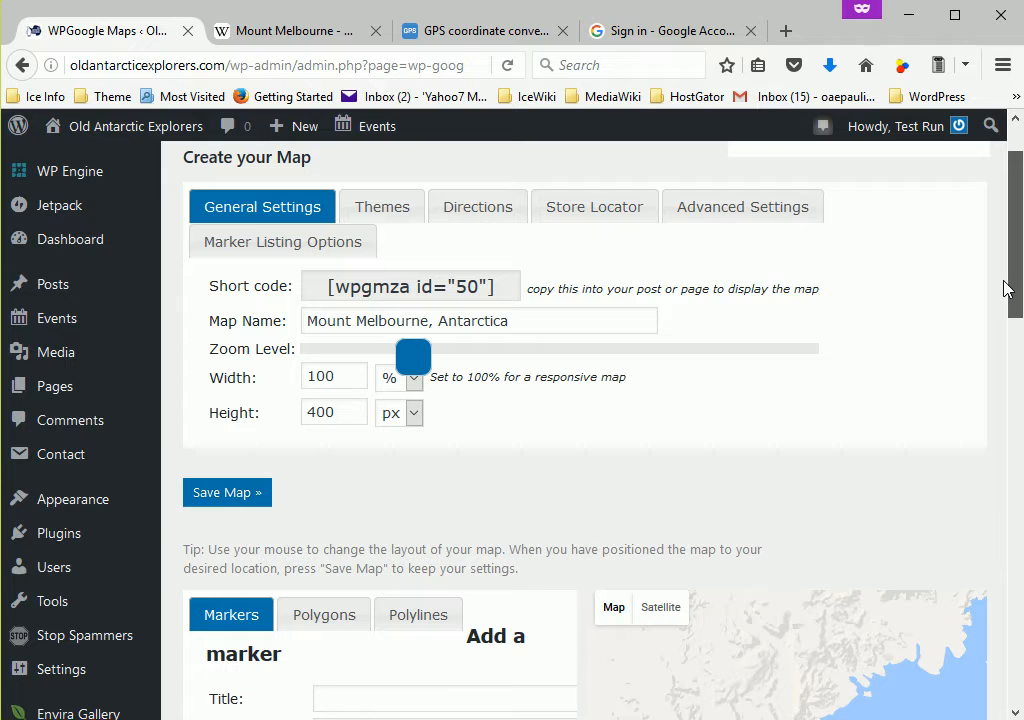
pyautogui.click(226, 493)
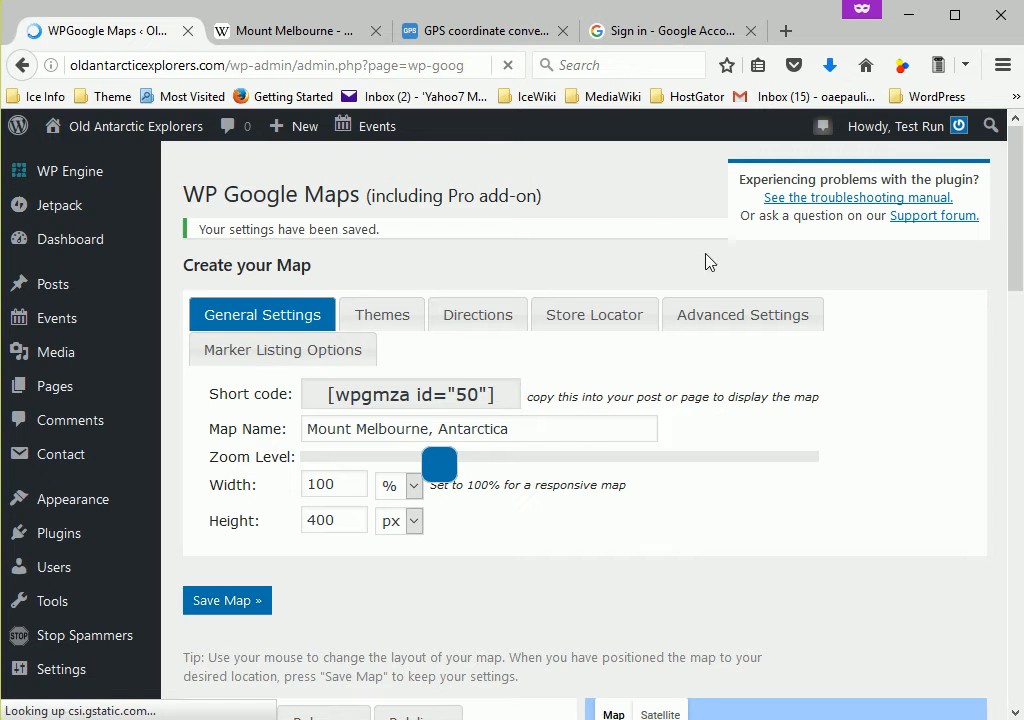
# Step: Pan the map preview back until the Mount Melbourne marker is centred, and save the map again
pyautogui.moveTo(1013, 240); pyautogui.dragTo(1010, 378)
pyautogui.moveTo(811, 409); pyautogui.dragTo(583, 418)
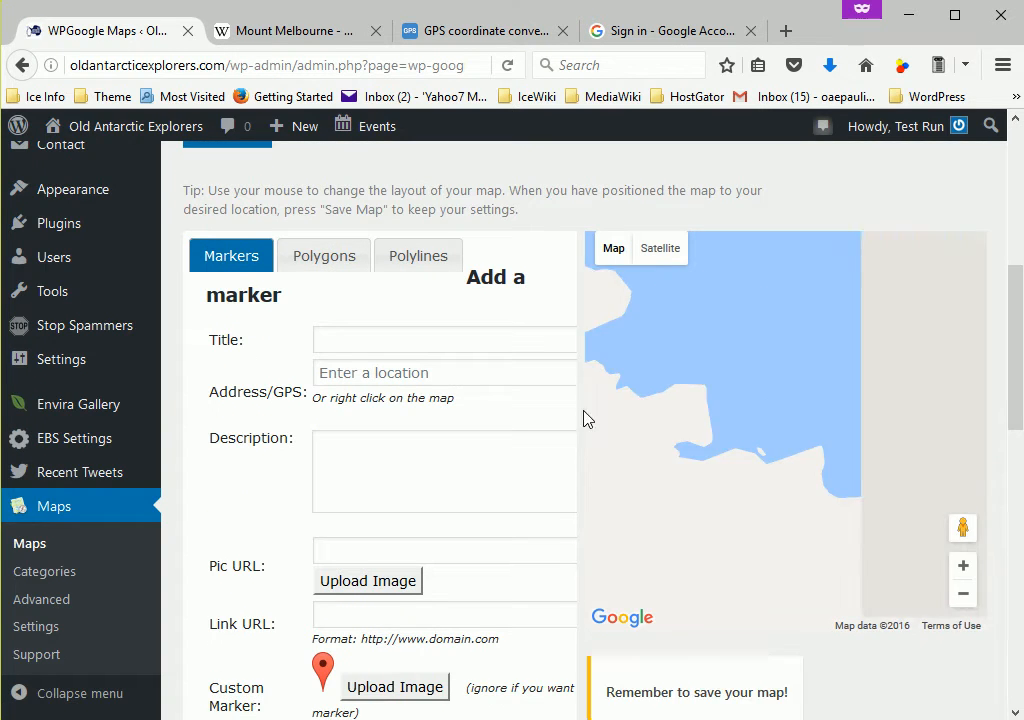
pyautogui.moveTo(691, 492); pyautogui.dragTo(631, 382)
pyautogui.moveTo(880, 480); pyautogui.dragTo(692, 382)
pyautogui.moveTo(772, 437); pyautogui.dragTo(594, 385)
pyautogui.moveTo(699, 439); pyautogui.dragTo(685, 327)
pyautogui.moveTo(681, 464)
pyautogui.mouseDown()
pyautogui.moveTo(687, 387)
pyautogui.moveTo(697, 420)
pyautogui.moveTo(723, 388)
pyautogui.moveTo(850, 352)
pyautogui.moveTo(830, 338)
pyautogui.moveTo(841, 315)
pyautogui.moveTo(889, 289)
pyautogui.moveTo(864, 279)
pyautogui.moveTo(887, 283)
pyautogui.moveTo(877, 282)
pyautogui.mouseUp()
pyautogui.moveTo(1018, 359); pyautogui.dragTo(1013, 330)
pyautogui.click(225, 244)
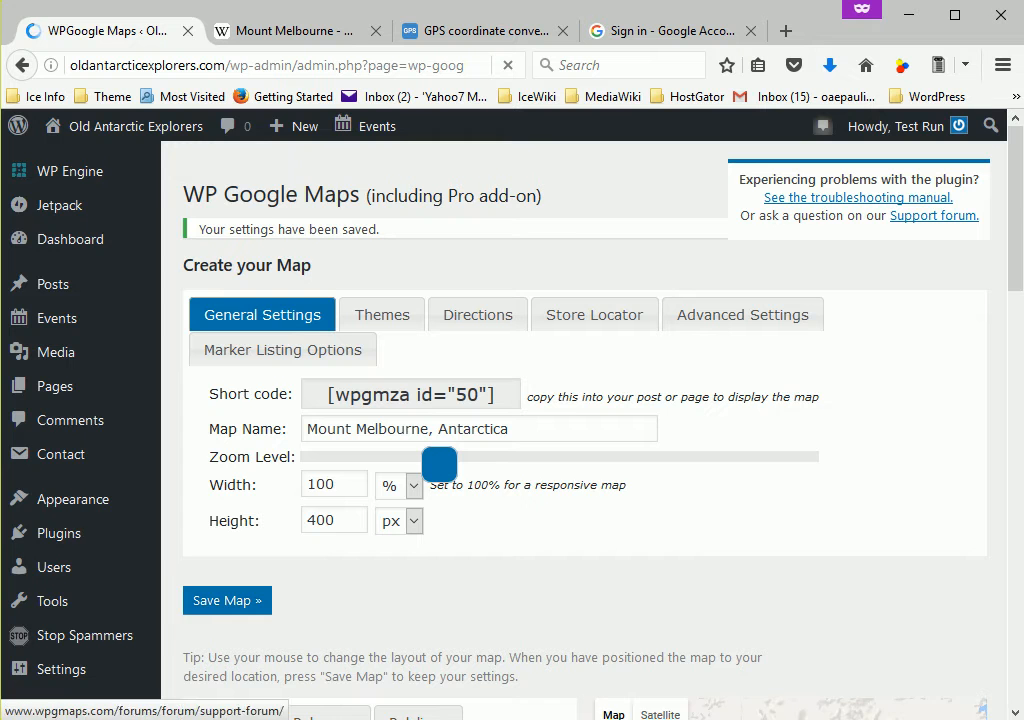
# Step: Check the saved map's preview around the marker and its short code in the general settings
pyautogui.moveTo(1018, 221); pyautogui.dragTo(1013, 362)
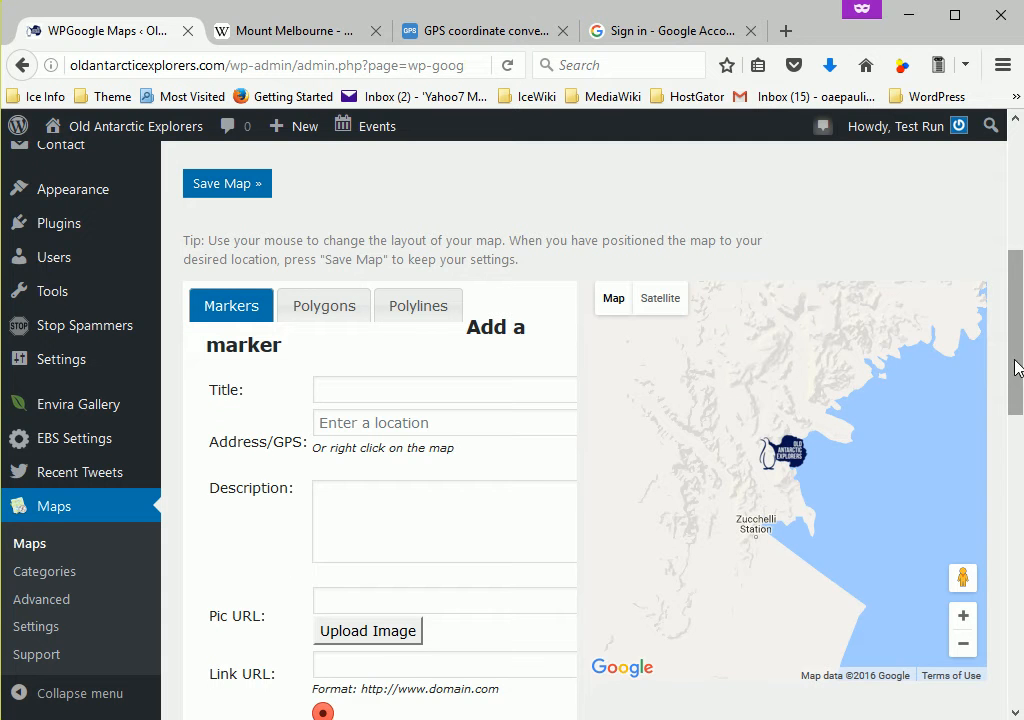
pyautogui.moveTo(1013, 362); pyautogui.dragTo(1013, 239)
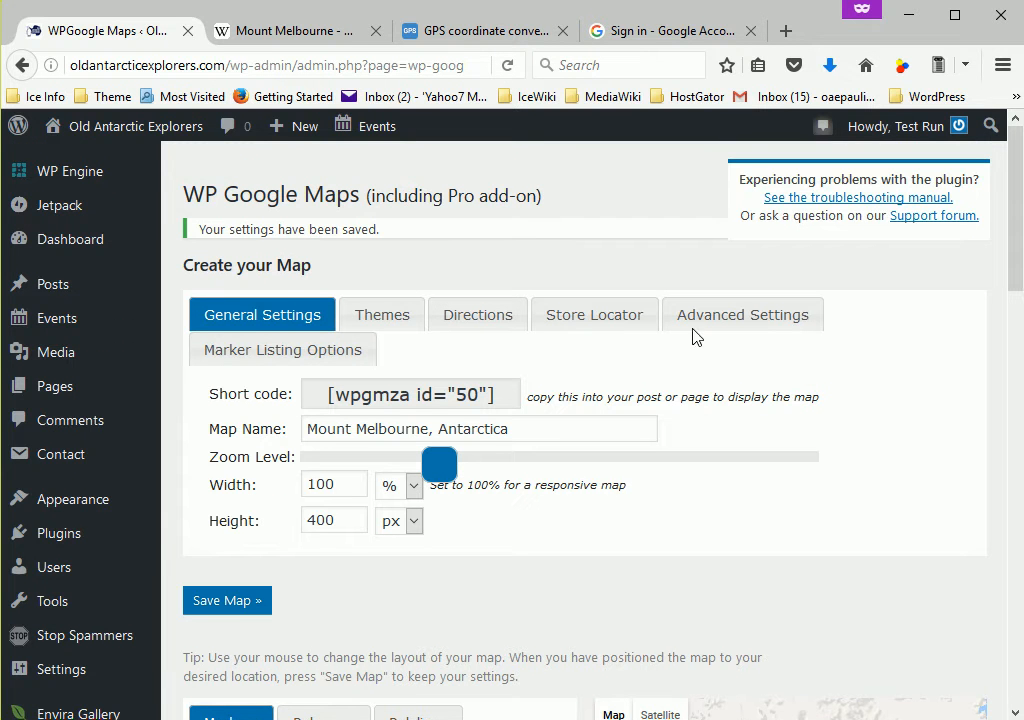
pyautogui.click(501, 395)
pyautogui.moveTo(501, 395); pyautogui.dragTo(279, 404)
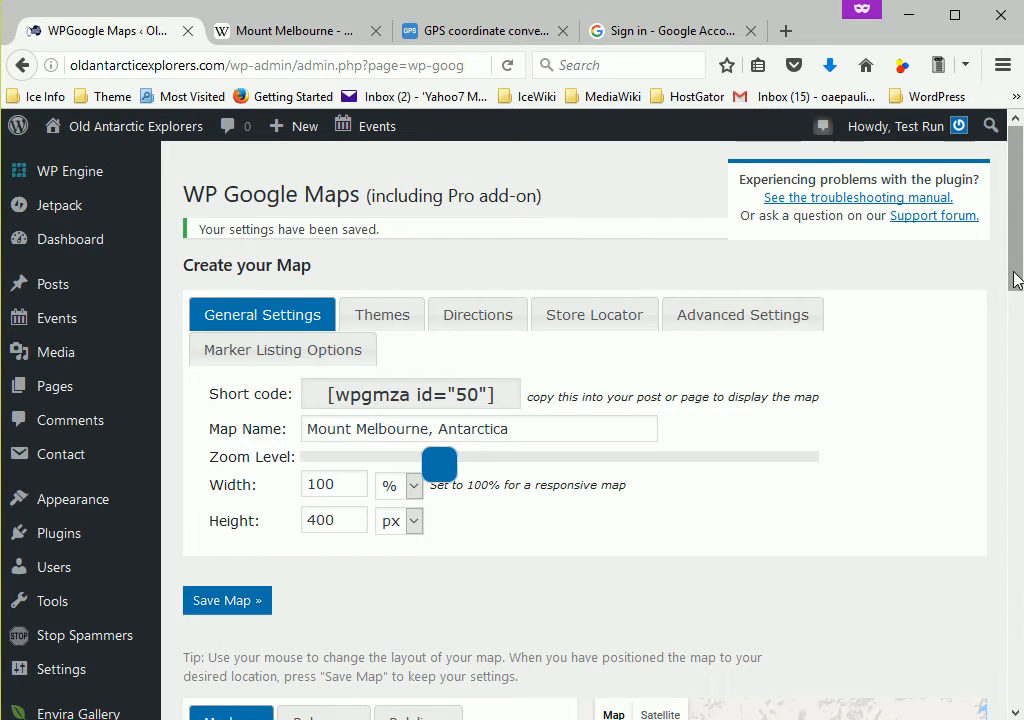
pyautogui.moveTo(1015, 279); pyautogui.dragTo(1015, 436)
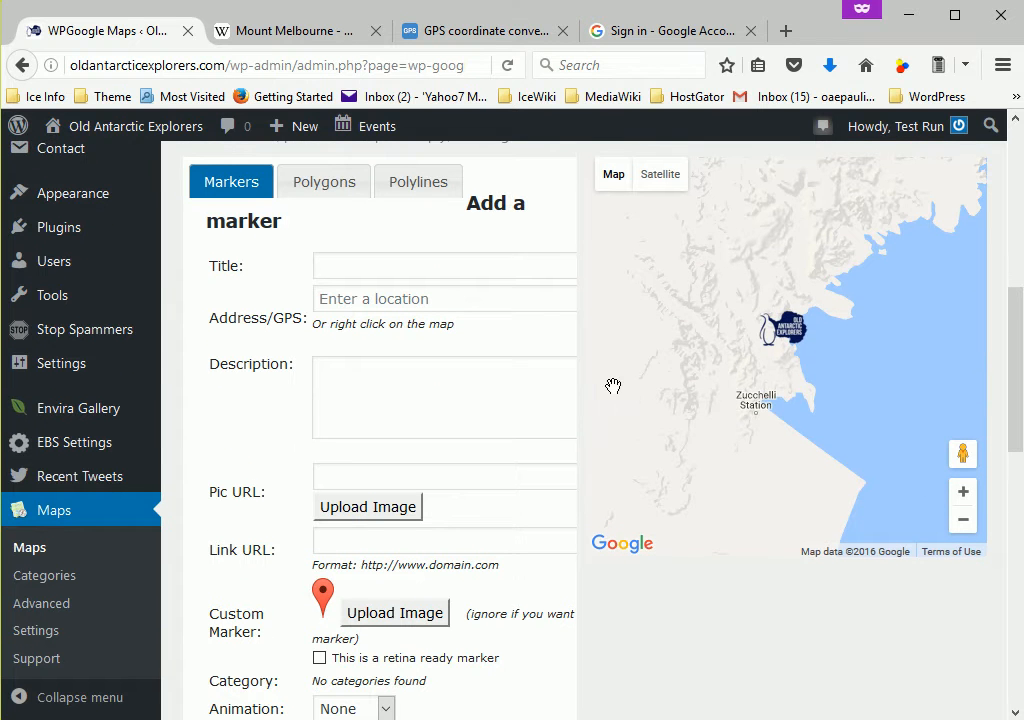
# Step: Open the list of maps and copy the name "Mount Berlin" from the Volcanoes section of Wikipedia's Geography of Antarctica article
pyautogui.click(30, 553)
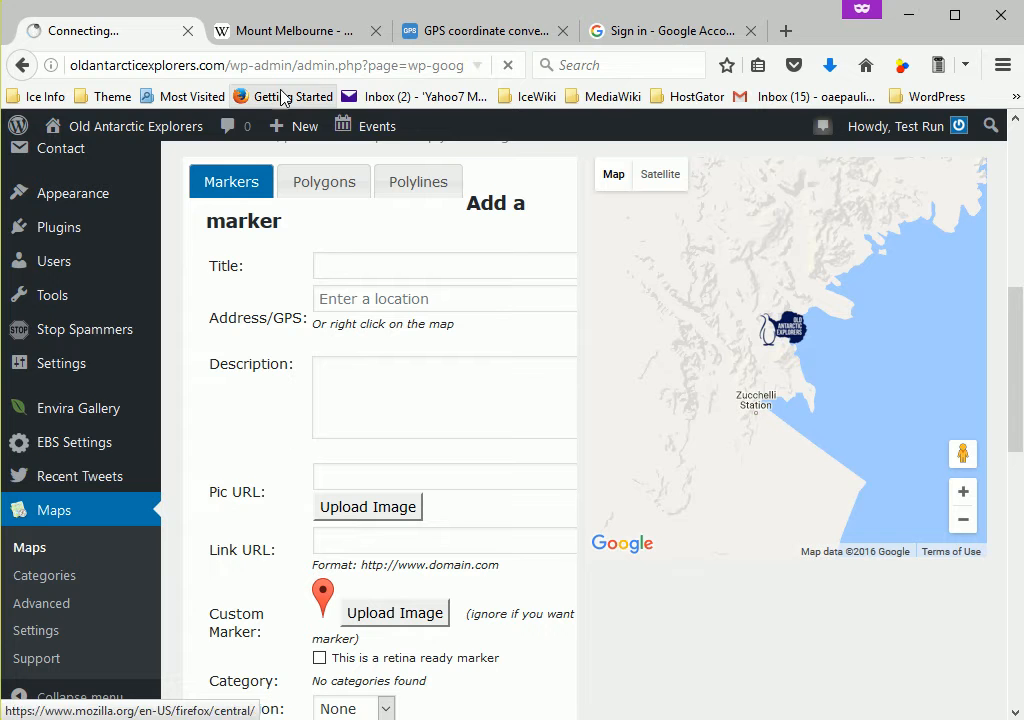
pyautogui.click(300, 38)
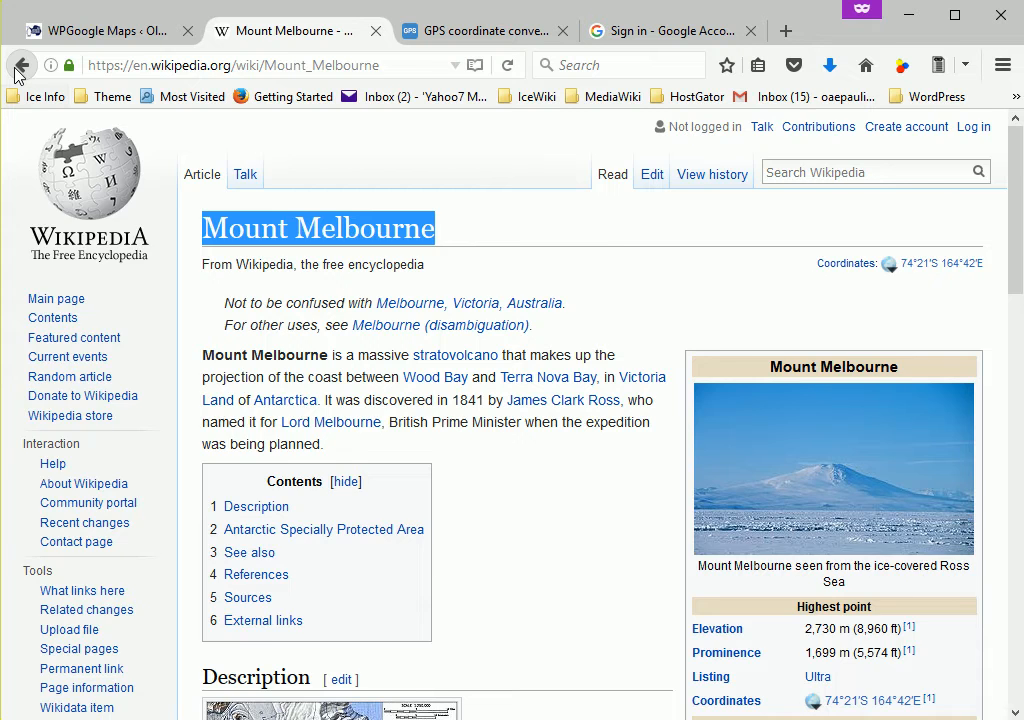
pyautogui.click(20, 66)
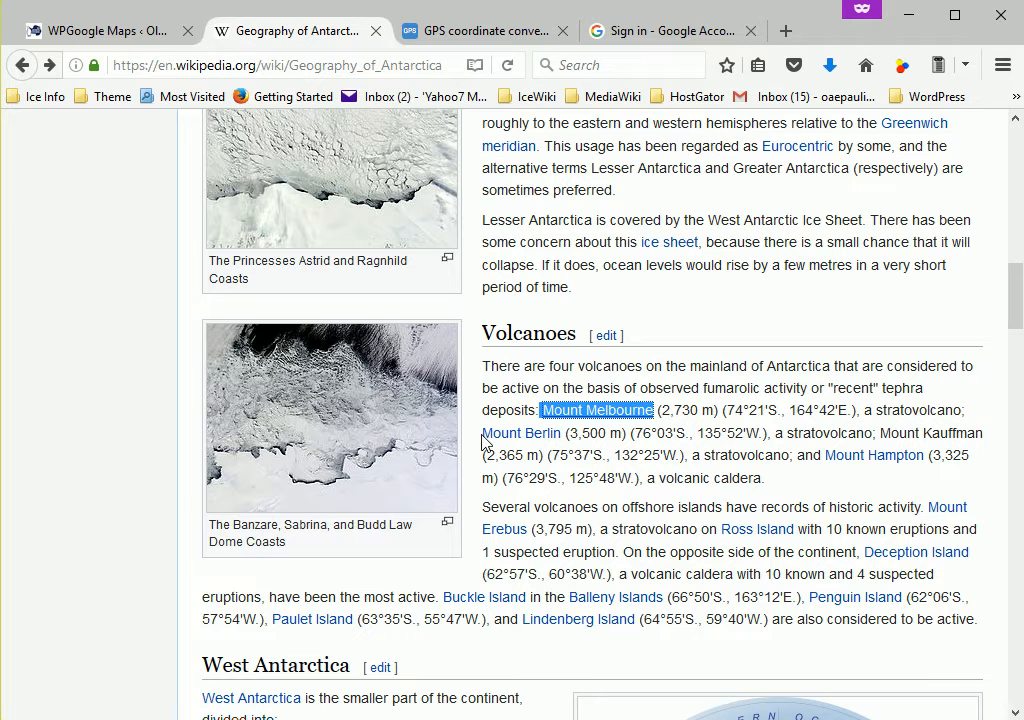
pyautogui.moveTo(484, 441); pyautogui.dragTo(560, 452)
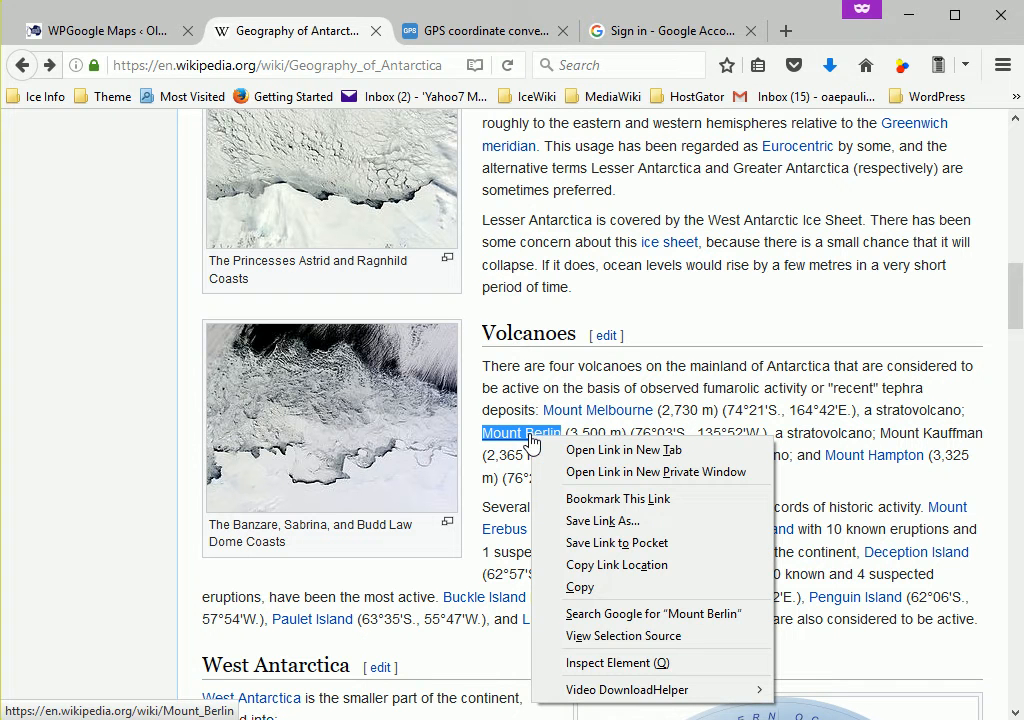
pyautogui.click(583, 588)
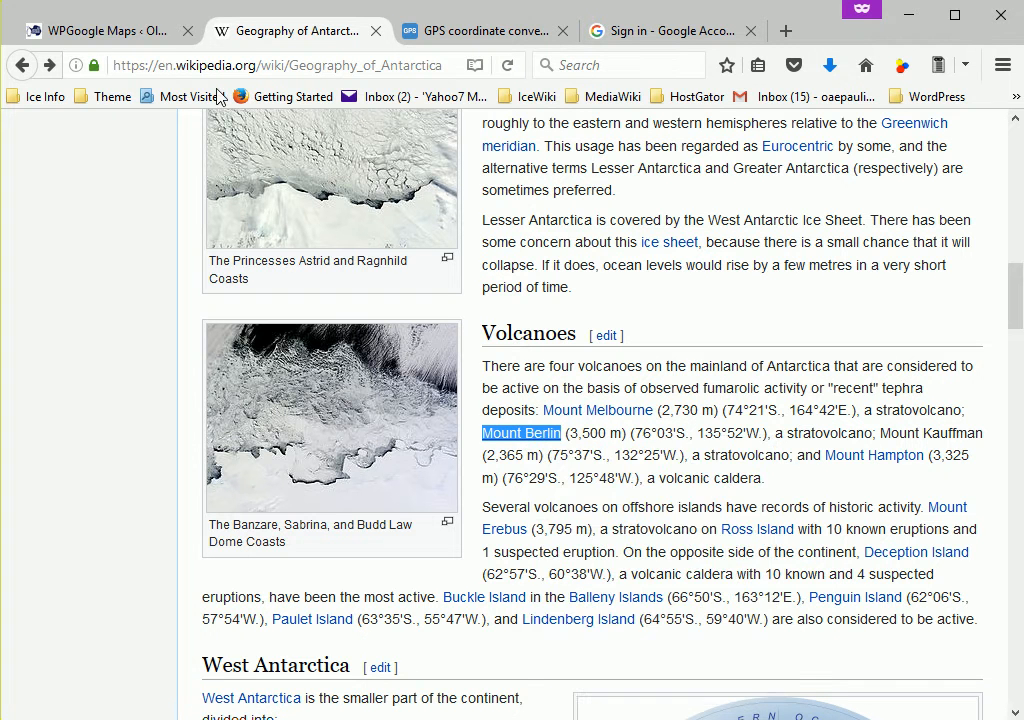
# Step: Back in WordPress, add a new map and name it "Mount Berlin, Antarctica"
pyautogui.click(151, 30)
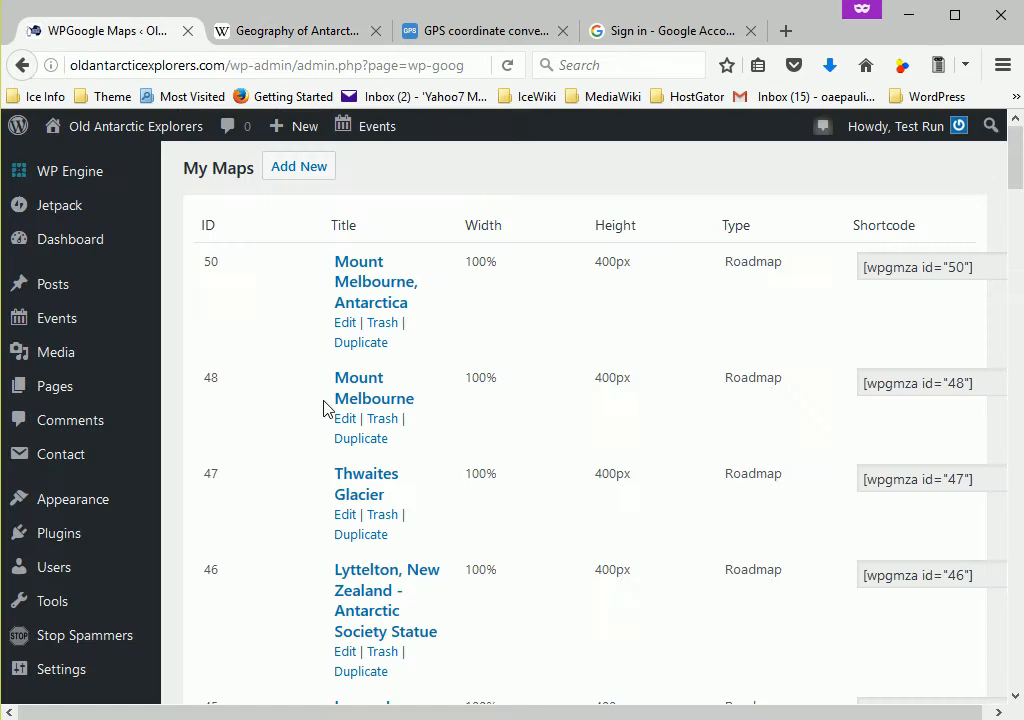
pyautogui.click(292, 179)
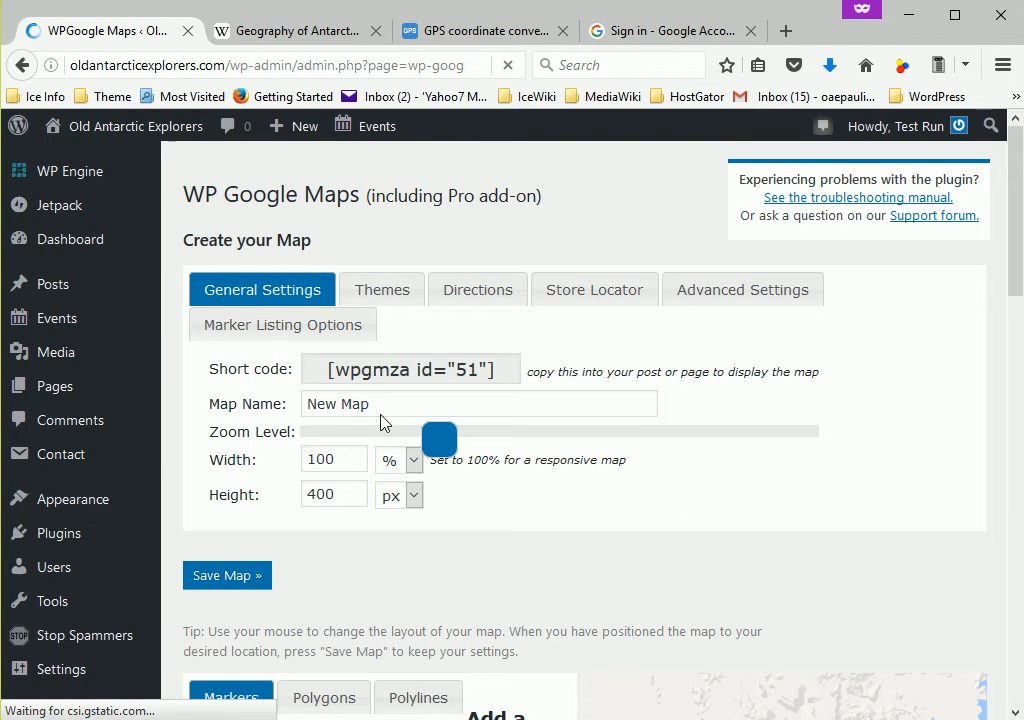
pyautogui.moveTo(377, 407); pyautogui.dragTo(281, 414)
pyautogui.write('Mount Berlin')
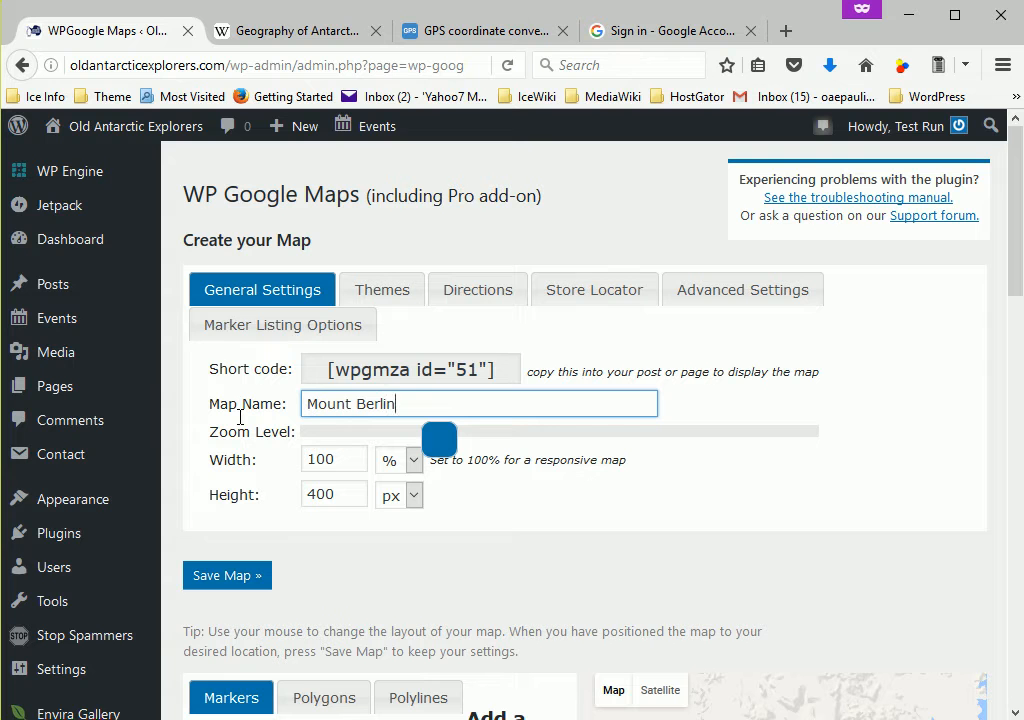
pyautogui.write(', Antarcticca')
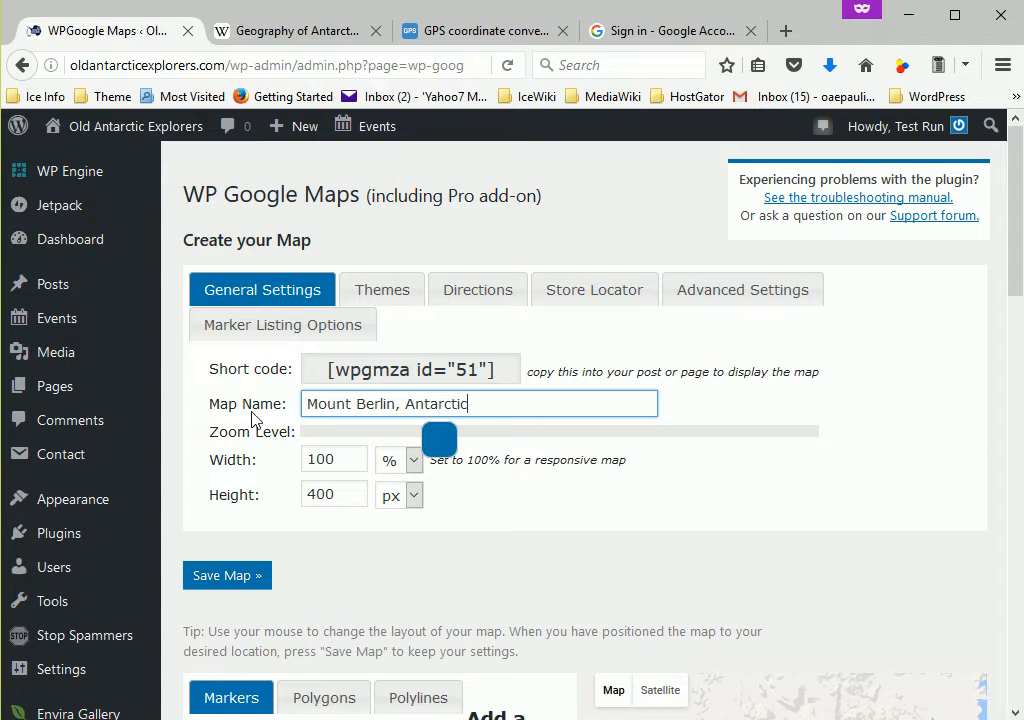
# Step: Copy the full map name and use it as the new marker's title and description
pyautogui.moveTo(496, 406); pyautogui.dragTo(240, 425)
pyautogui.hotkey('ctrl', 'c')
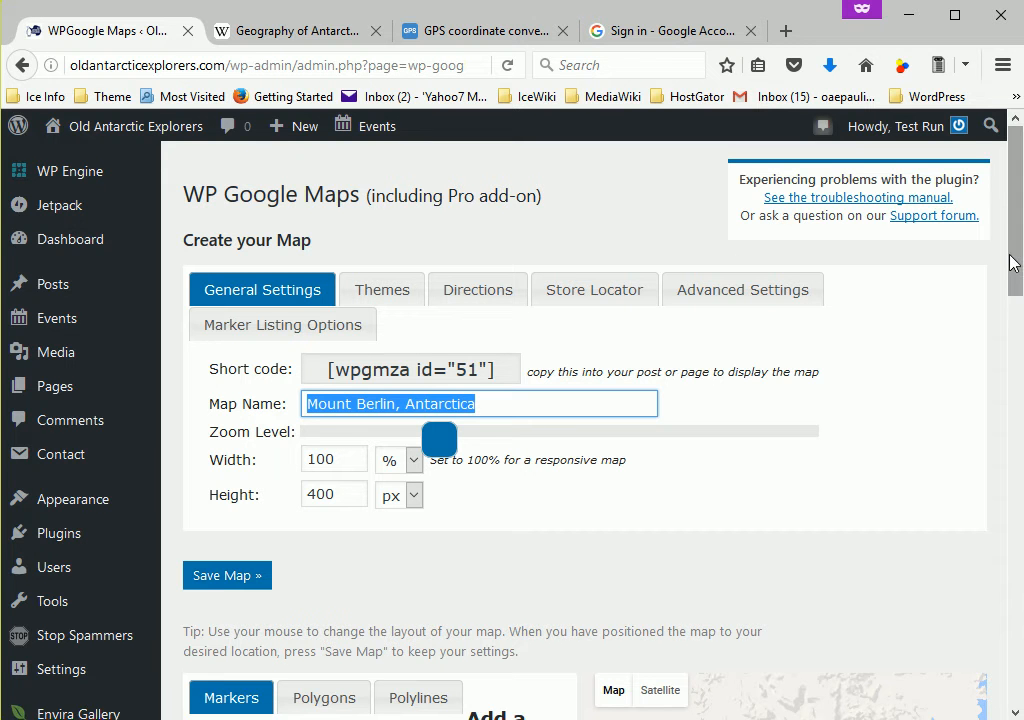
pyautogui.moveTo(1013, 263); pyautogui.dragTo(1020, 393)
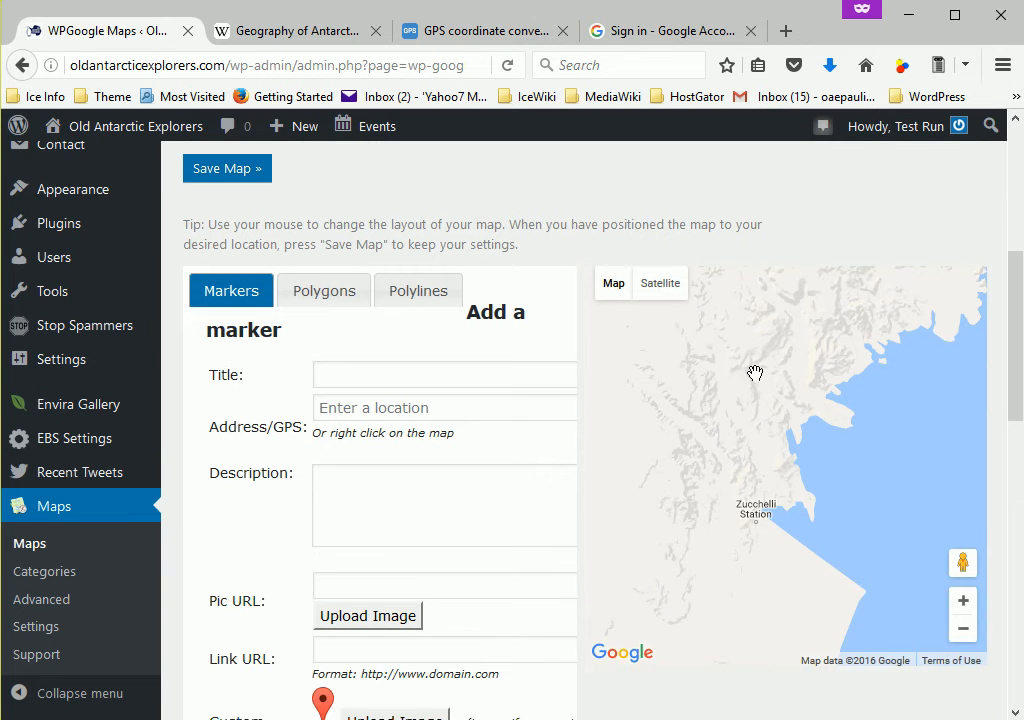
pyautogui.click(490, 380)
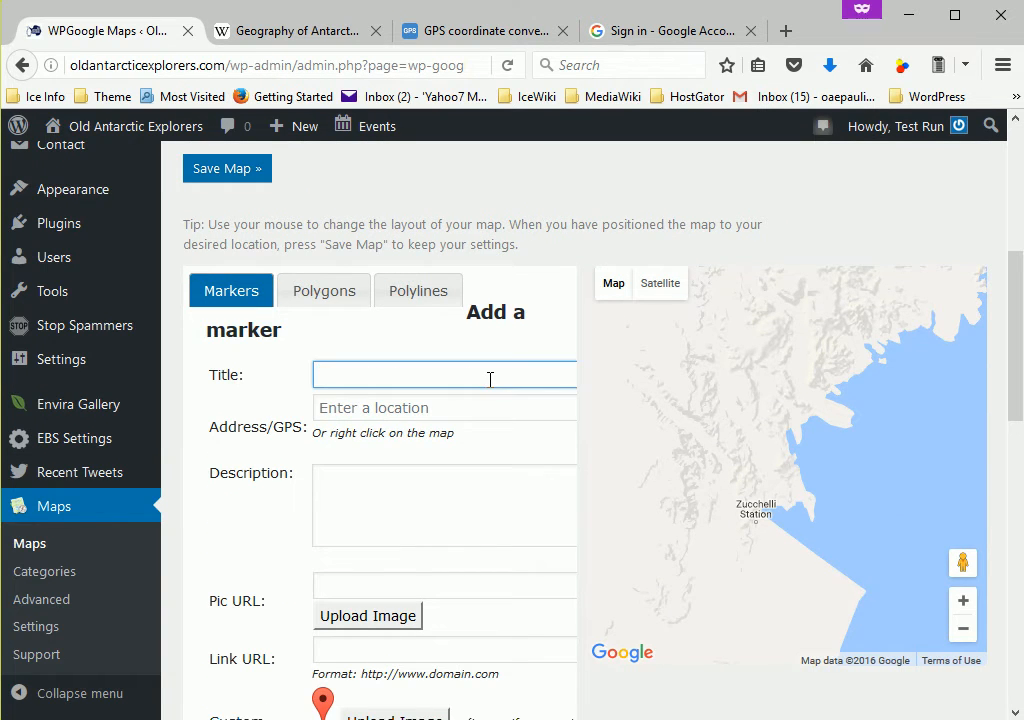
pyautogui.hotkey('ctrl', 'v')
pyautogui.click(390, 479)
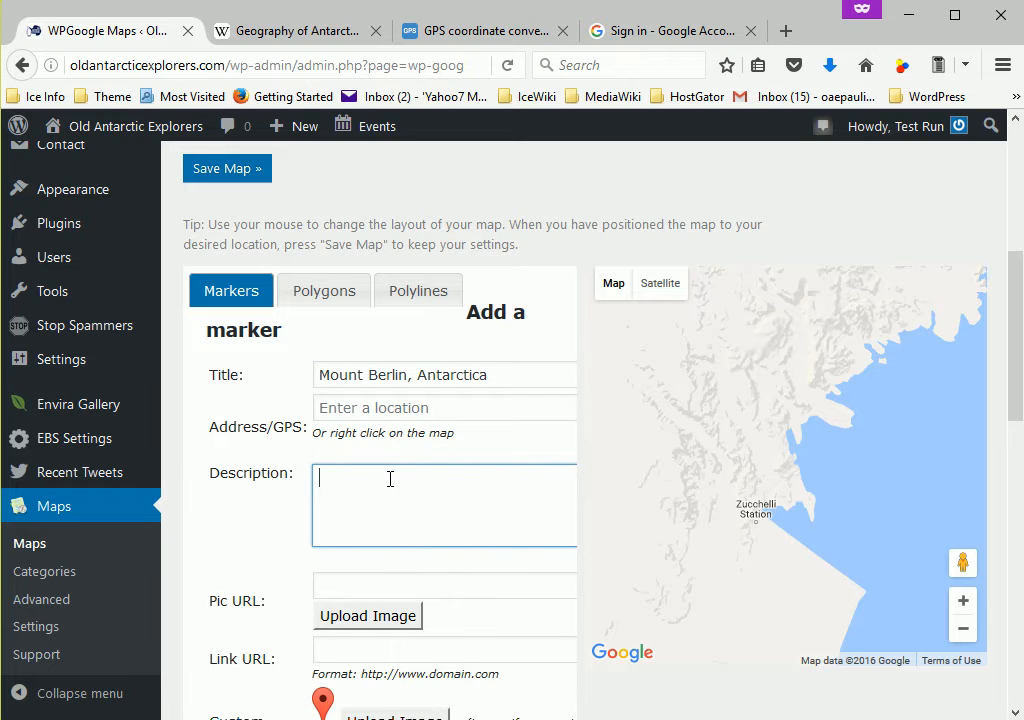
pyautogui.hotkey('ctrl', 'v')
pyautogui.click(372, 409)
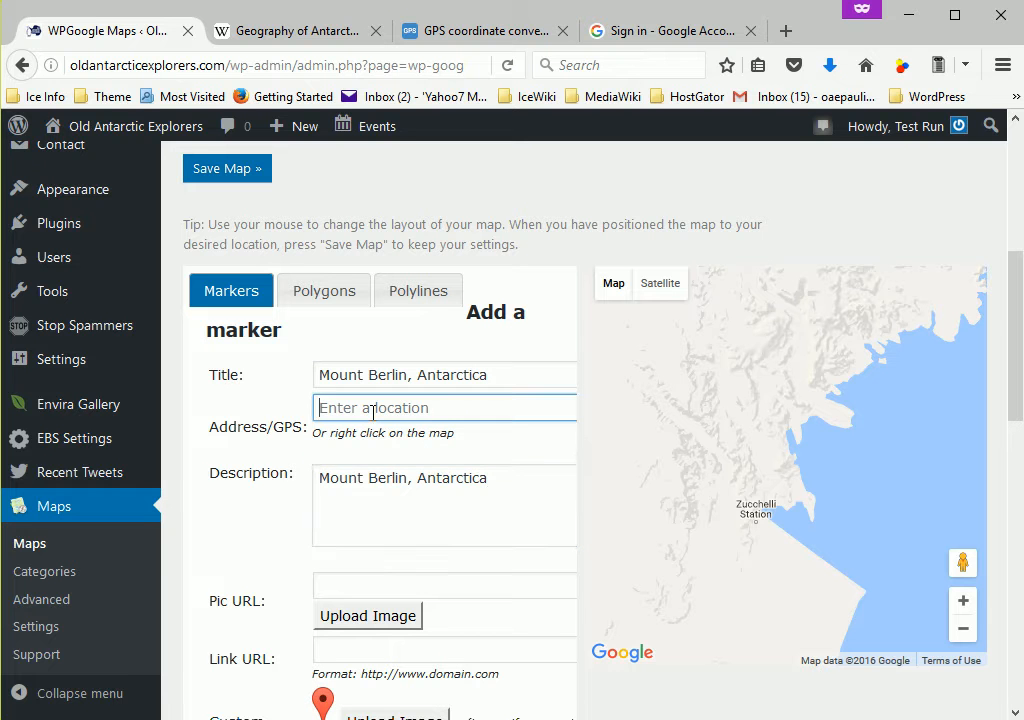
pyautogui.hotkey('ctrl', 'v')
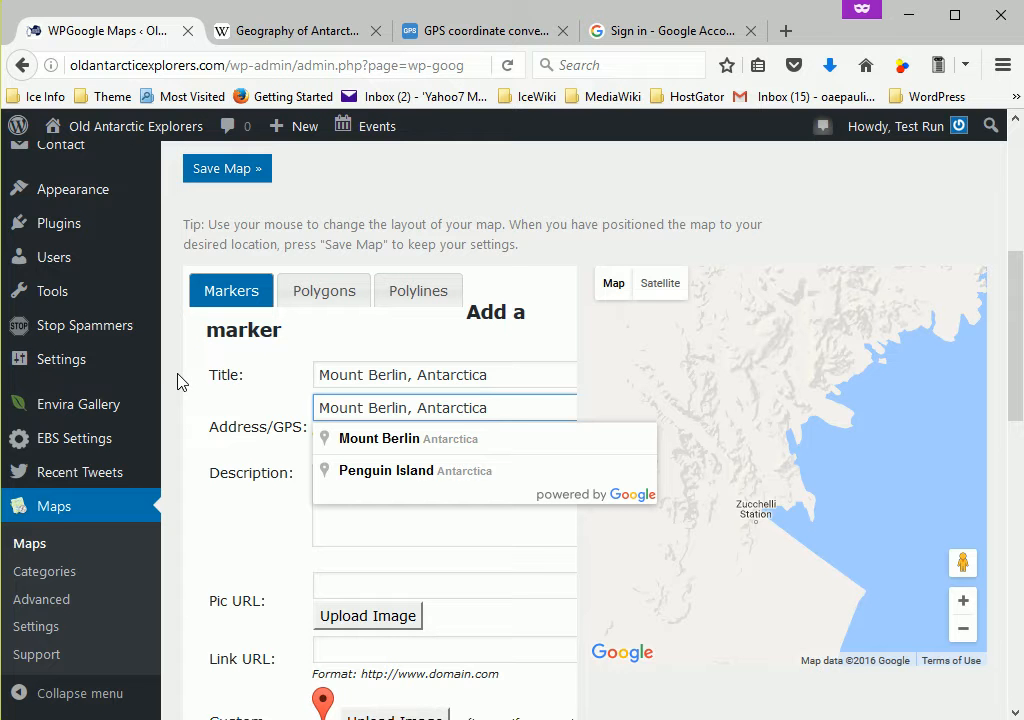
pyautogui.press('BackSpace')
pyautogui.press('BackSpace')
pyautogui.press('BackSpace')
pyautogui.press('BackSpace')
pyautogui.press('BackSpace')
pyautogui.press('BackSpace')
pyautogui.press('BackSpace')
pyautogui.press('BackSpace')
pyautogui.press('BackSpace')
pyautogui.press('BackSpace')
pyautogui.press('BackSpace')
pyautogui.press('BackSpace')
pyautogui.press('BackSpace')
pyautogui.press('BackSpace')
pyautogui.press('BackSpace')
pyautogui.press('BackSpace')
pyautogui.press('BackSpace')
pyautogui.press('BackSpace')
pyautogui.press('BackSpace')
pyautogui.press('BackSpace')
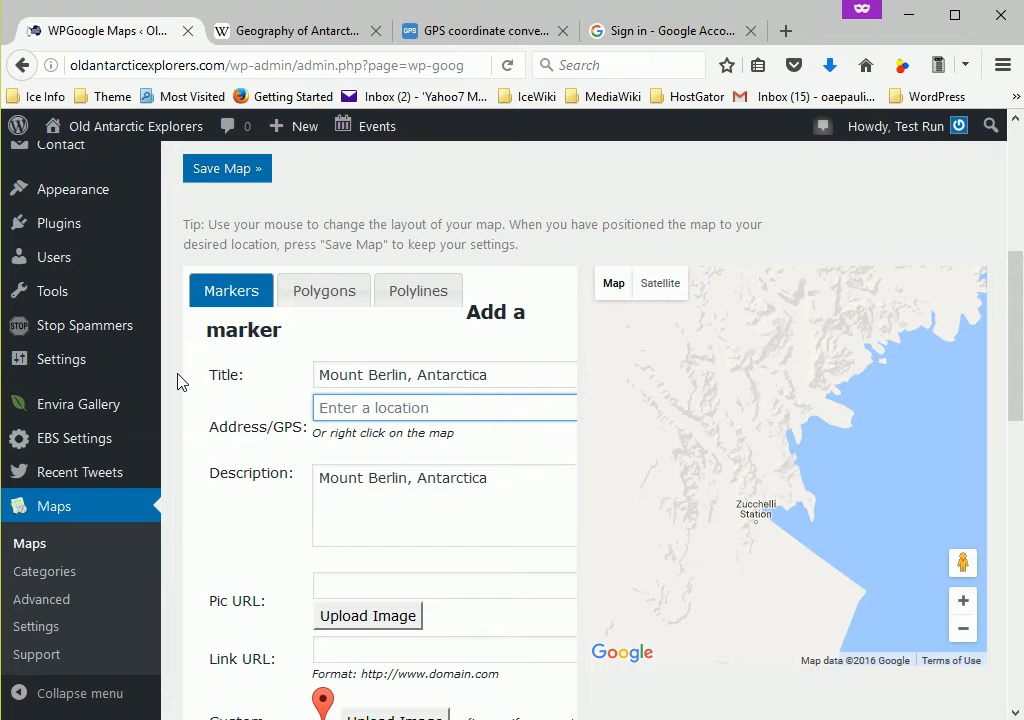
# Step: Look at Mount Berlin's coordinates in the Wikipedia article, and switch to the GPS coordinates converter page to examine its web address
pyautogui.moveTo(367, 132)
pyautogui.click(299, 31)
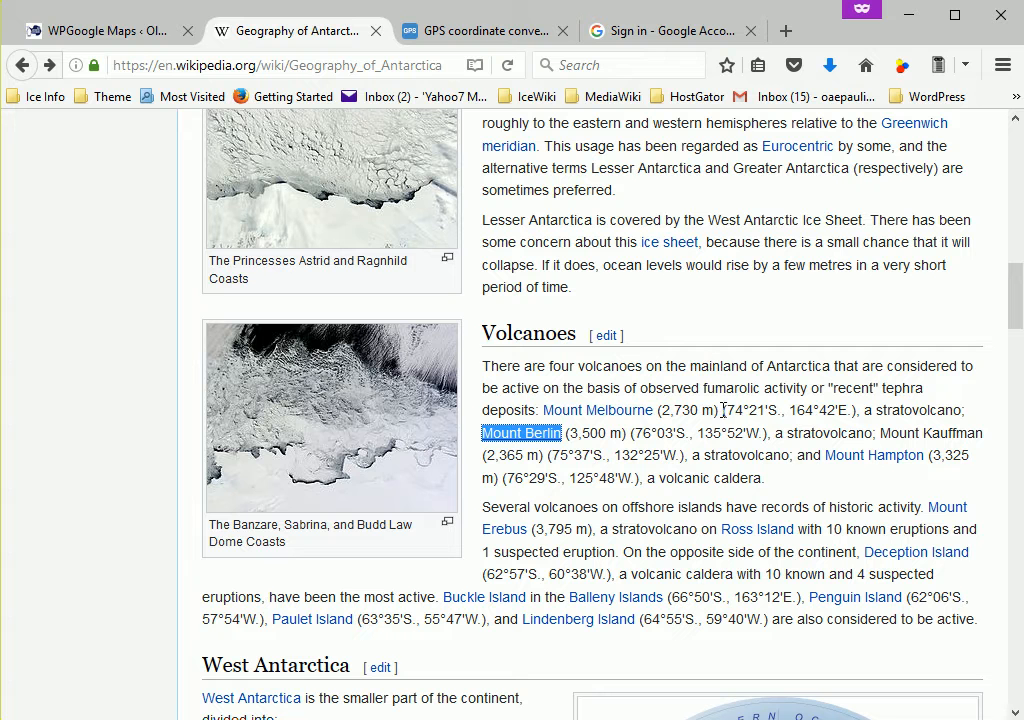
pyautogui.click(500, 38)
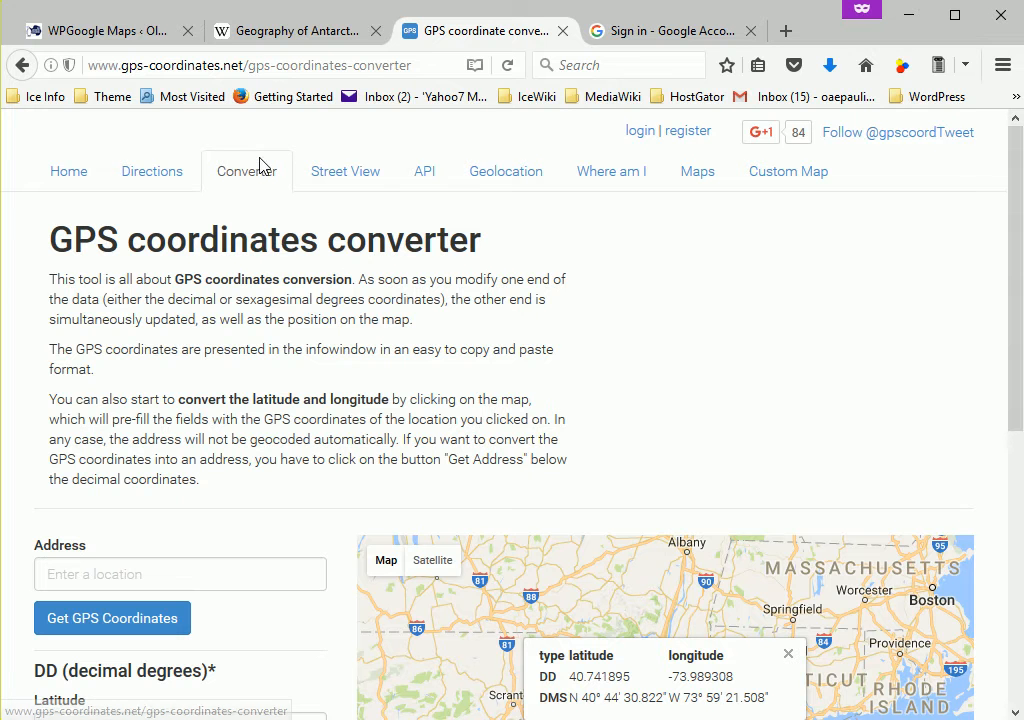
pyautogui.moveTo(245, 64); pyautogui.dragTo(86, 77)
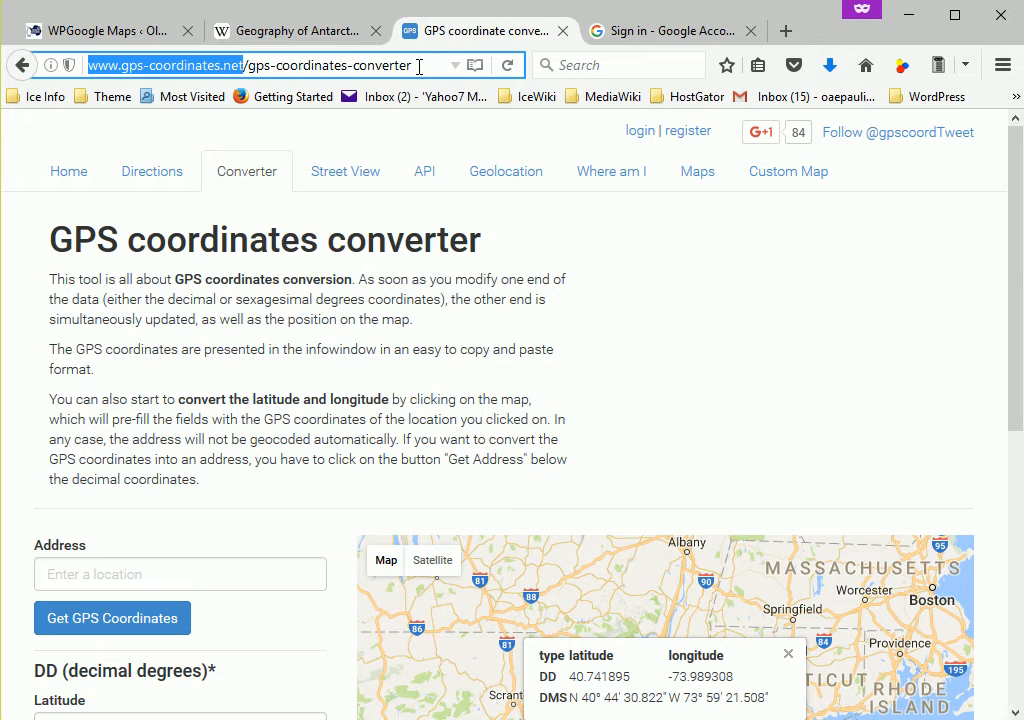
pyautogui.click(419, 66)
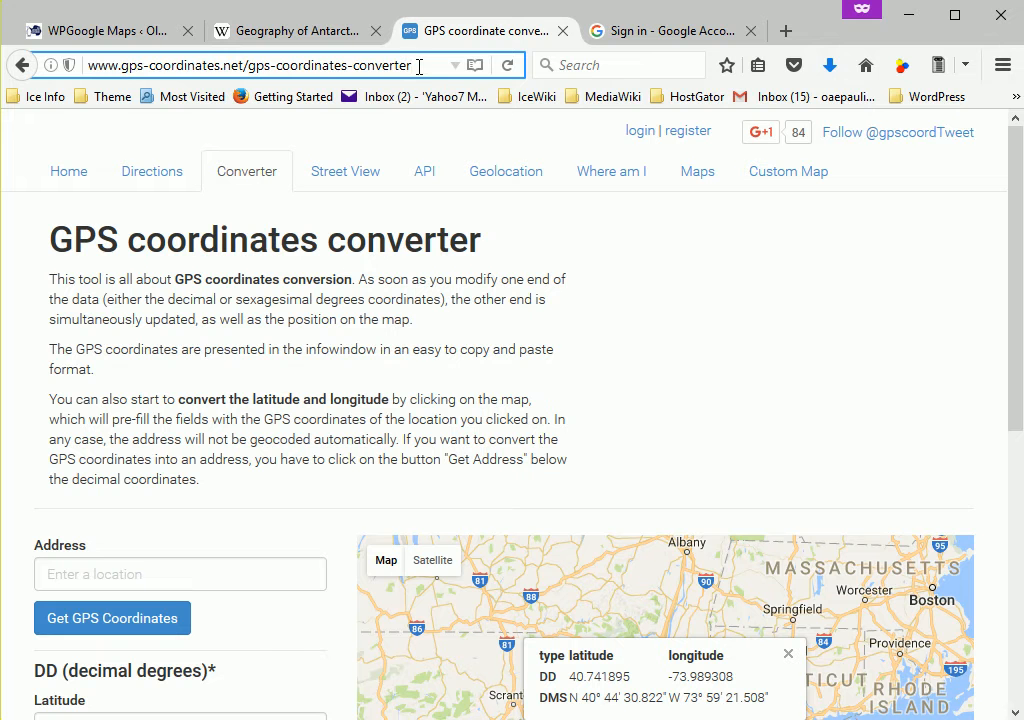
pyautogui.moveTo(419, 66); pyautogui.dragTo(40, 66)
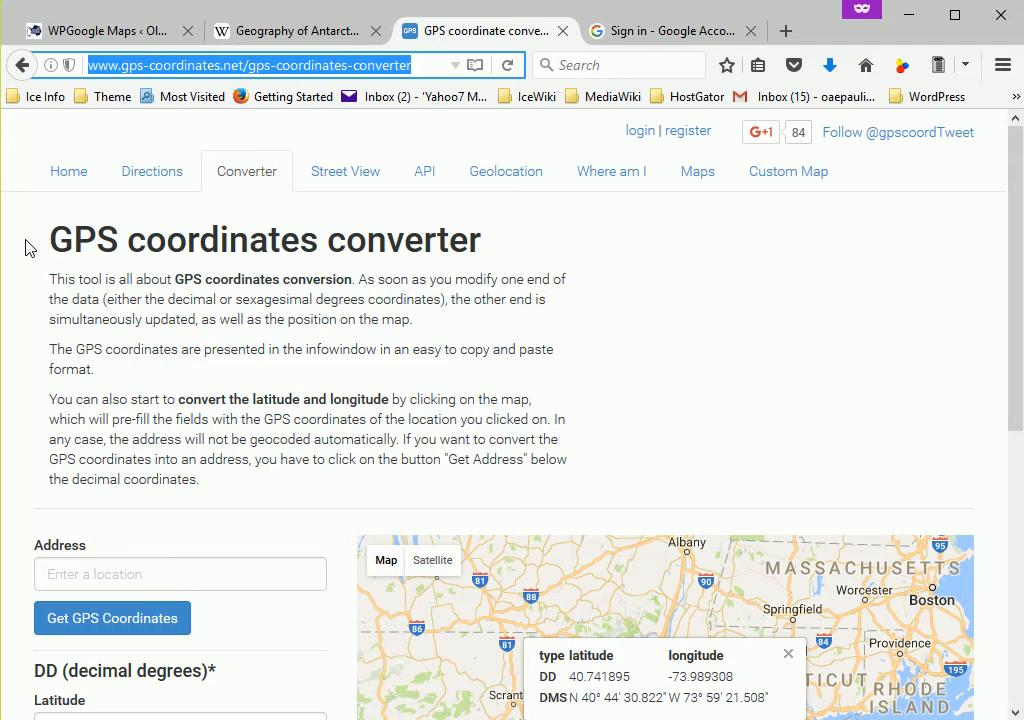
# Step: Enter the copied "Mount Berlin, Antarctica" as the converter's address, choosing the suggested location Mount Berlin, Antarctica
pyautogui.moveTo(1015, 250); pyautogui.dragTo(1015, 385)
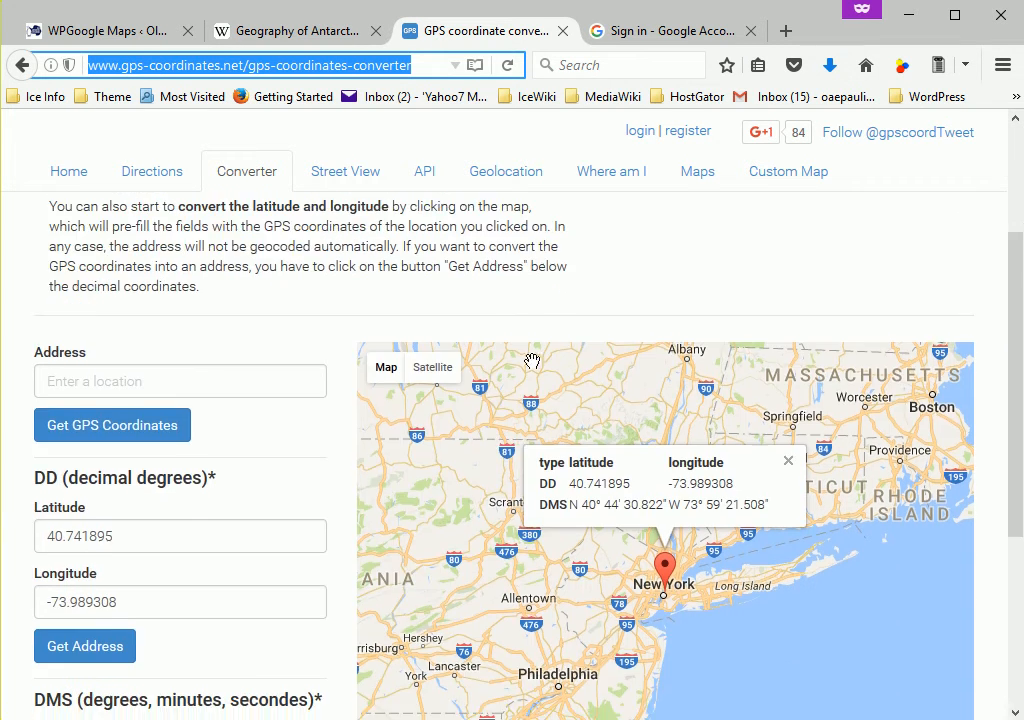
pyautogui.click(142, 383)
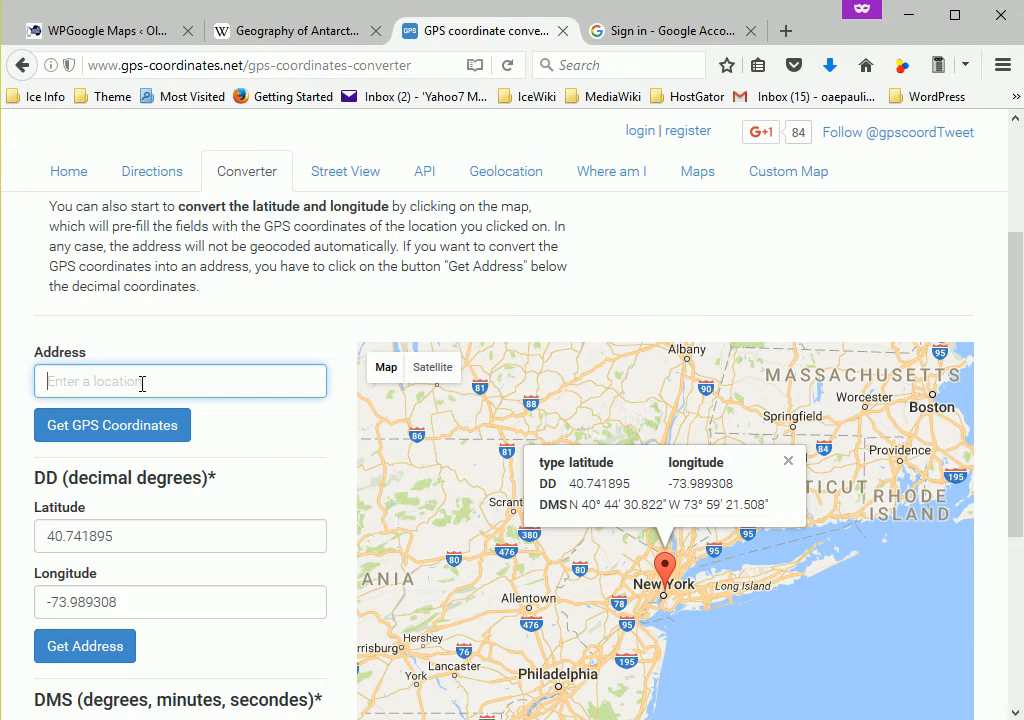
pyautogui.hotkey('ctrl', 'v')
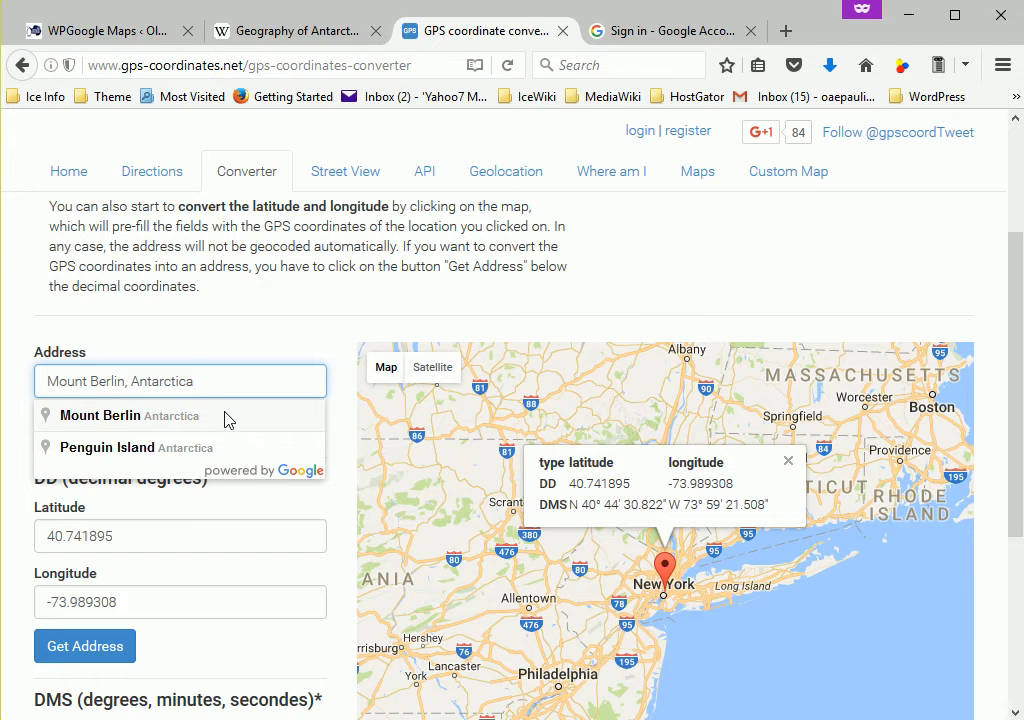
pyautogui.click(226, 420)
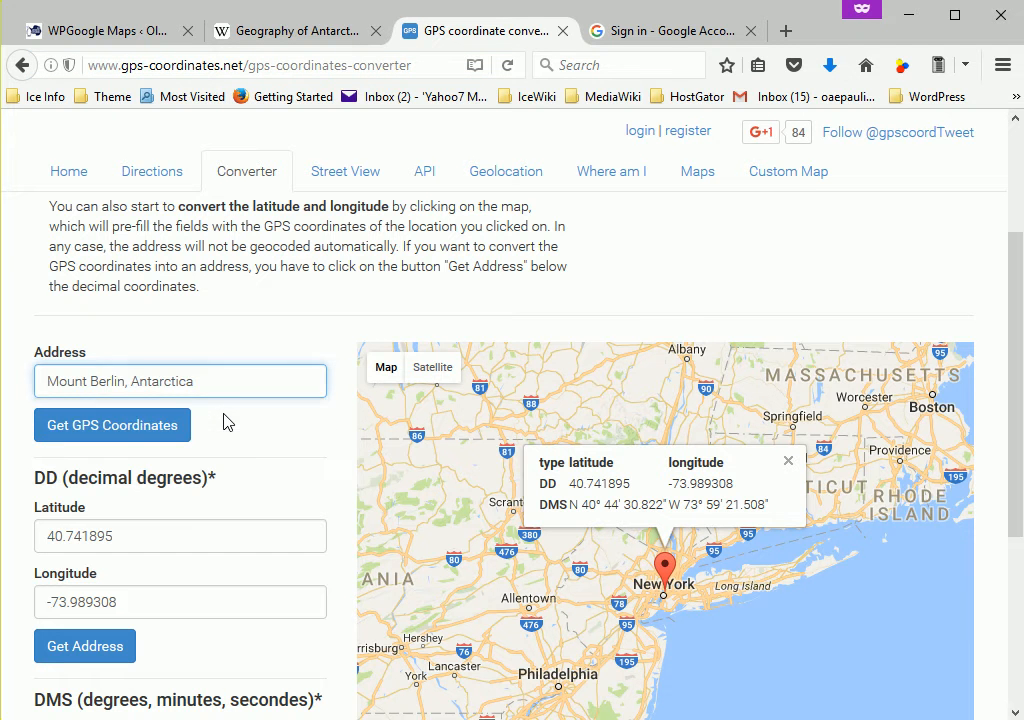
# Step: Get the GPS coordinates for Mount Berlin, Antarctica, and copy the resulting decimal latitude and longitude
pyautogui.click(130, 440)
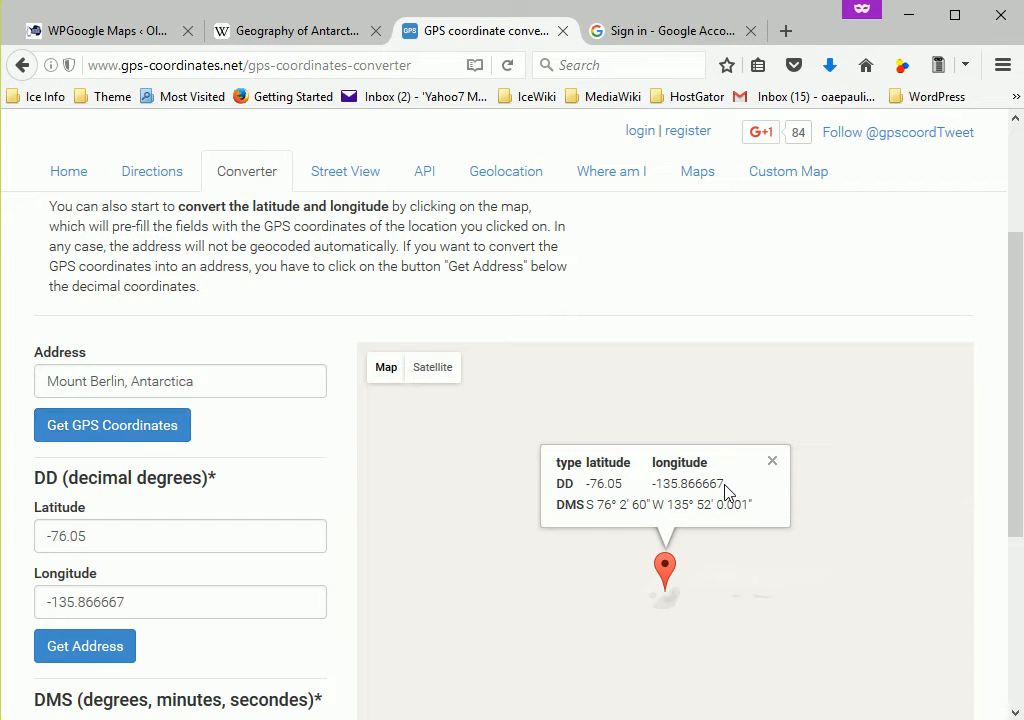
pyautogui.moveTo(727, 487); pyautogui.dragTo(584, 490)
pyautogui.hotkey('ctrl', 'c')
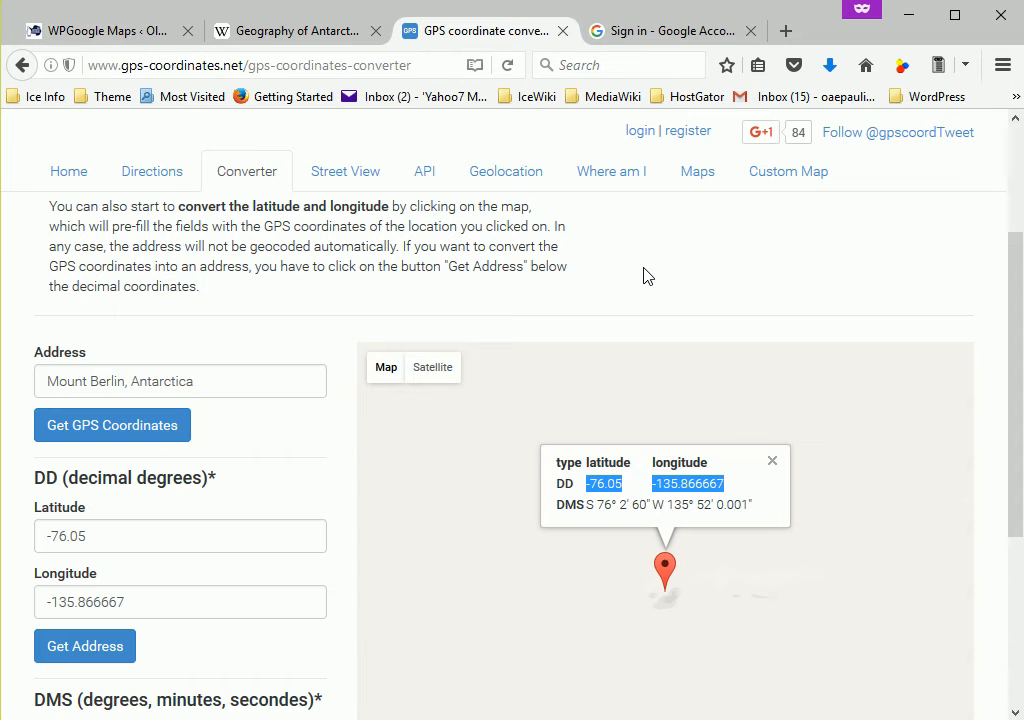
# Step: Back in the WordPress map editor, enter the copied coordinates as the marker's address, tidied to "-76.05, -135.866667"
pyautogui.click(124, 38)
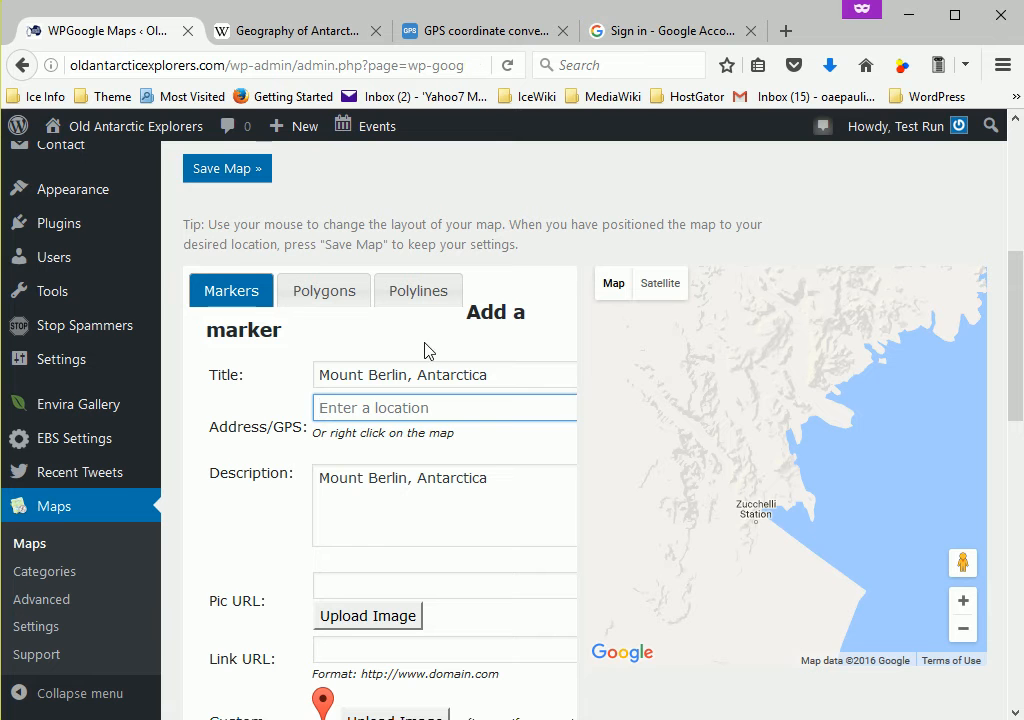
pyautogui.hotkey('ctrl', 'v')
pyautogui.click(360, 410)
pyautogui.press('BackSpace')
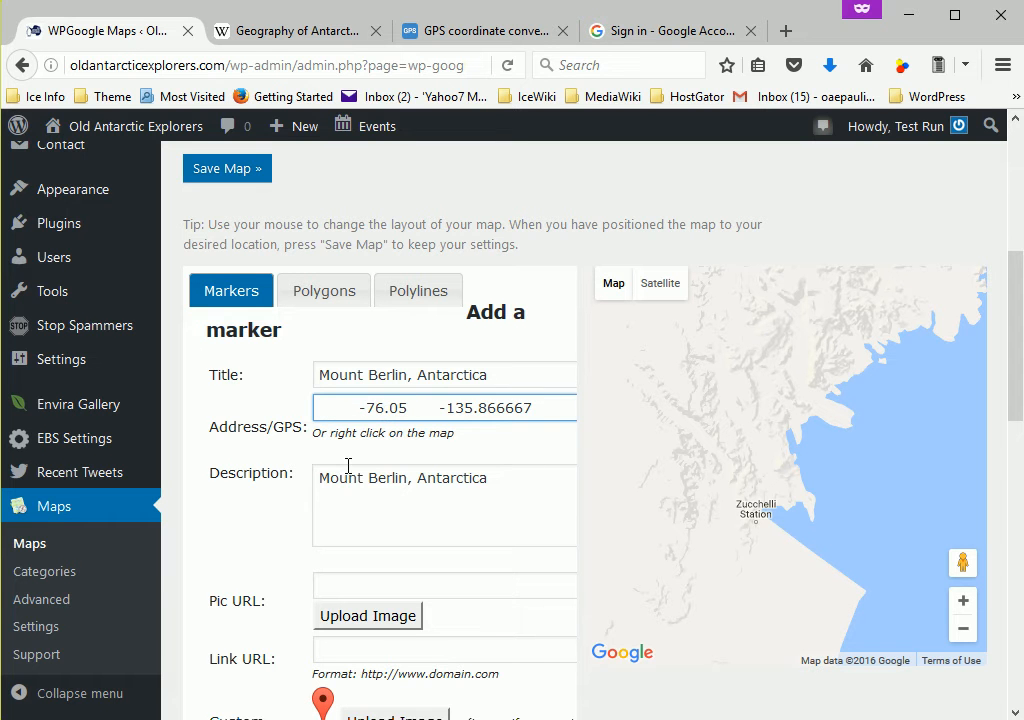
pyautogui.click(400, 407)
pyautogui.press('BackSpace')
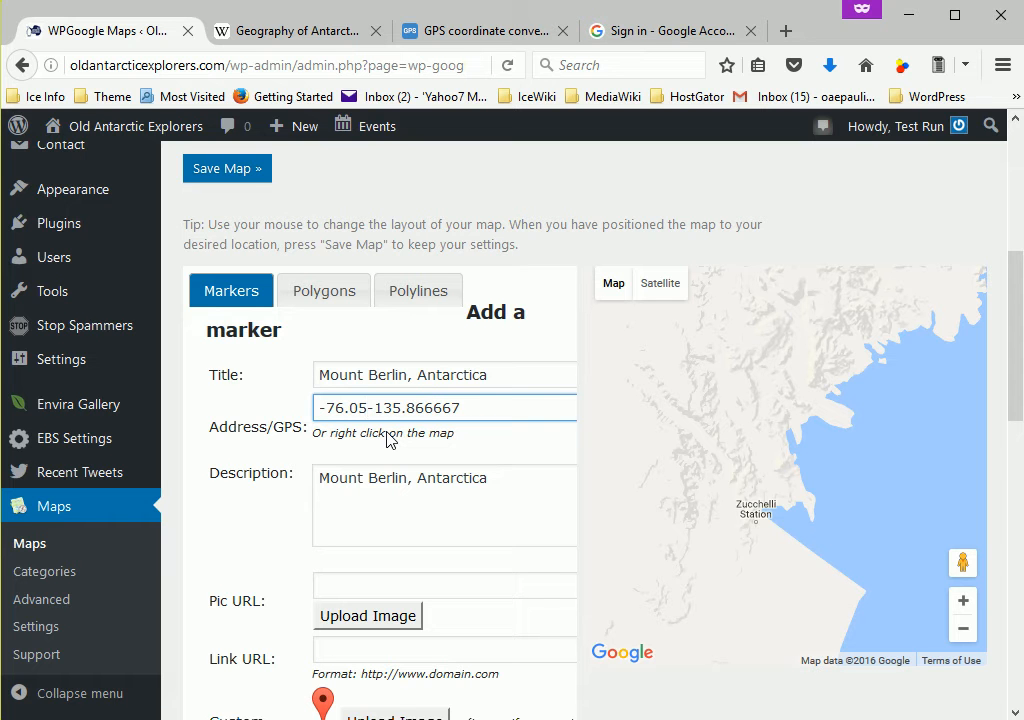
pyautogui.write(',')
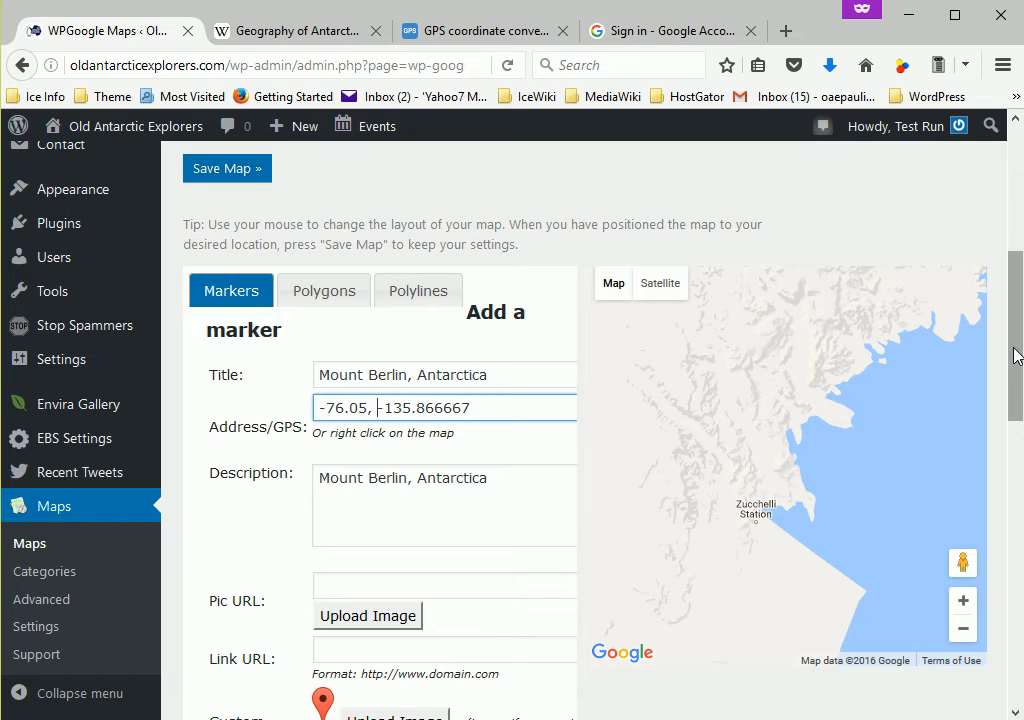
# Step: Choose the Old Antarctic Explorers logo oie_transparent-sm.png as the custom marker icon, and add the marker to the map
pyautogui.moveTo(1018, 362); pyautogui.dragTo(1017, 407)
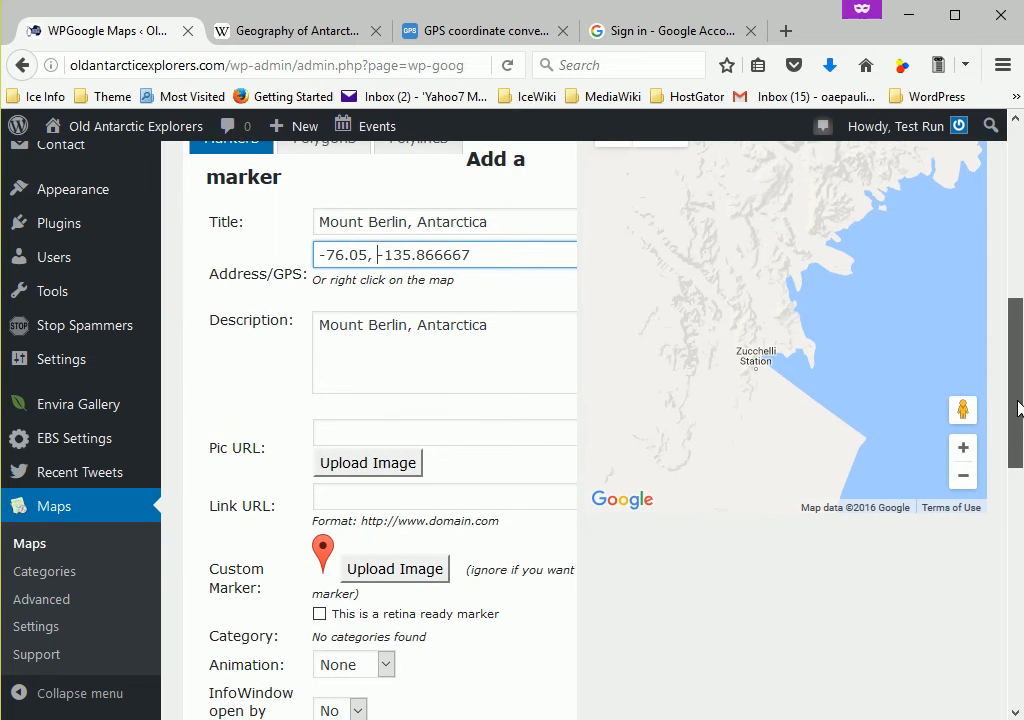
pyautogui.click(366, 570)
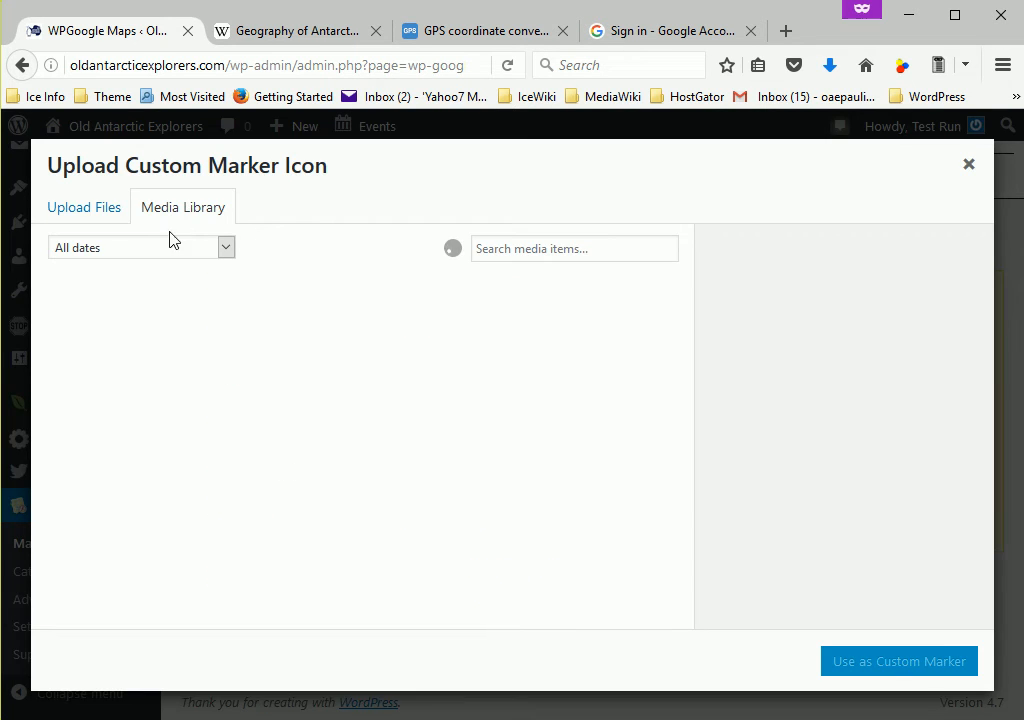
pyautogui.click(115, 323)
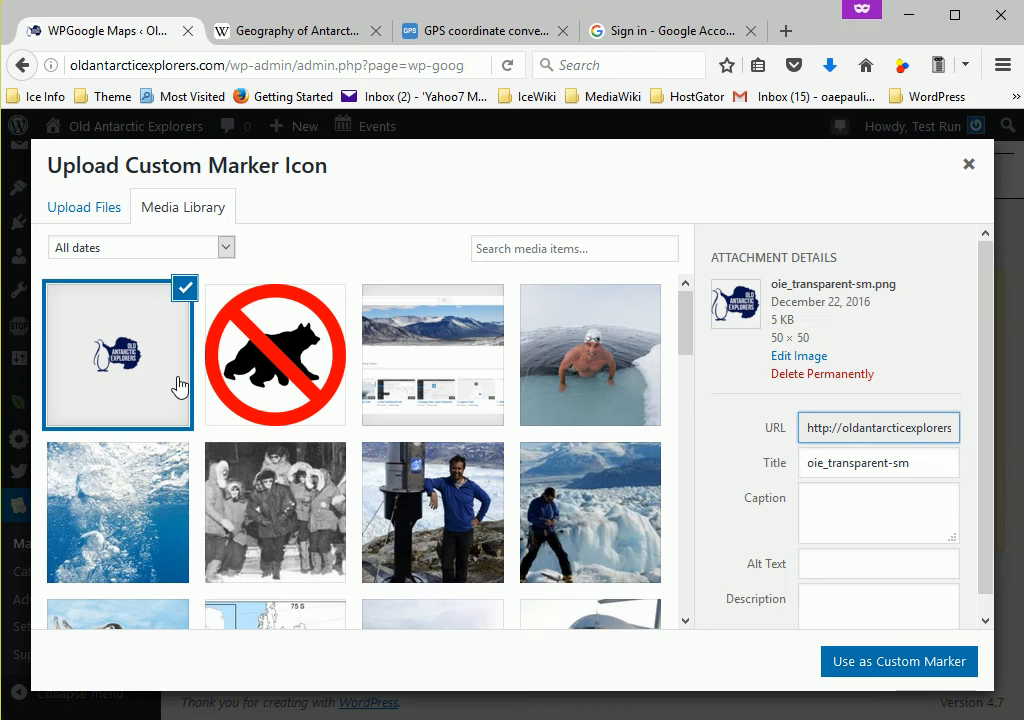
pyautogui.click(885, 670)
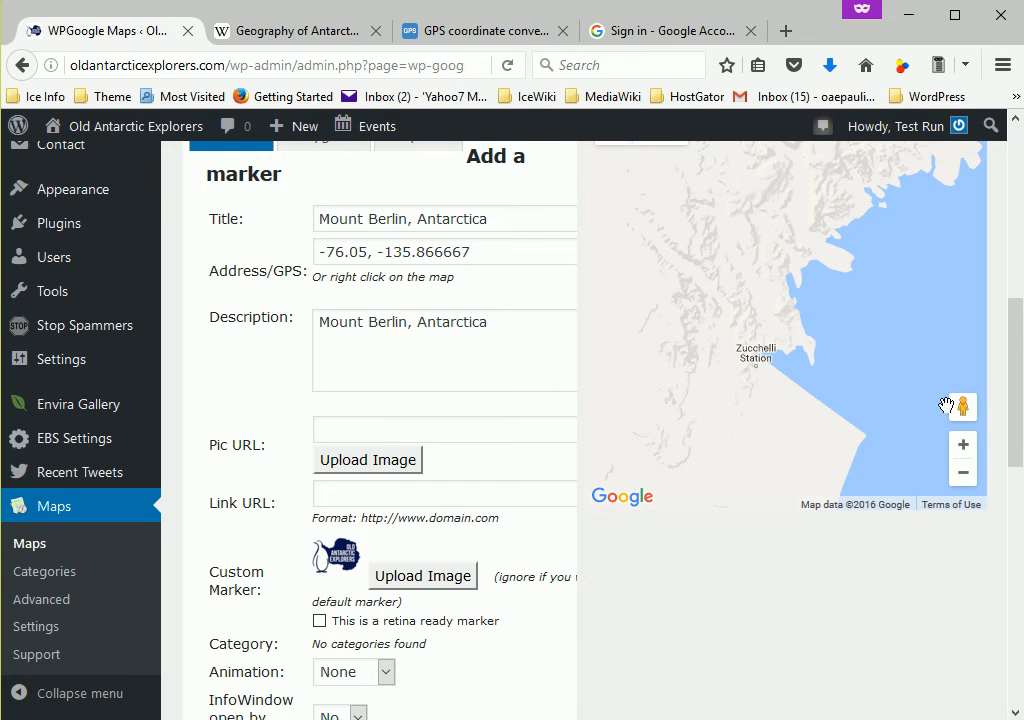
pyautogui.moveTo(1016, 402); pyautogui.dragTo(1012, 449)
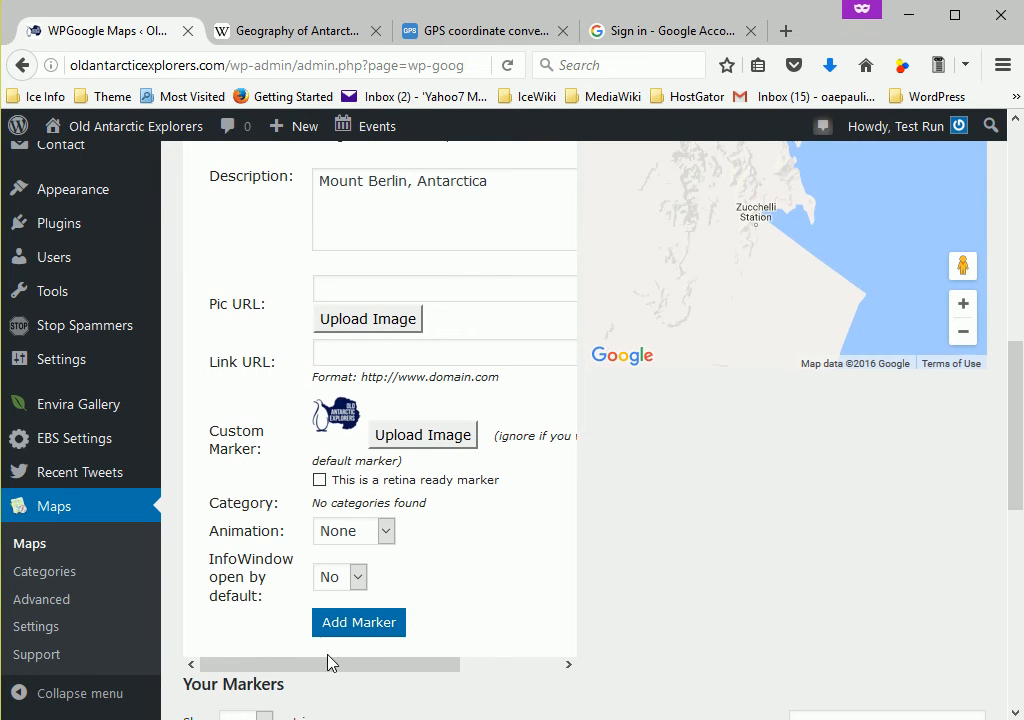
pyautogui.click(335, 620)
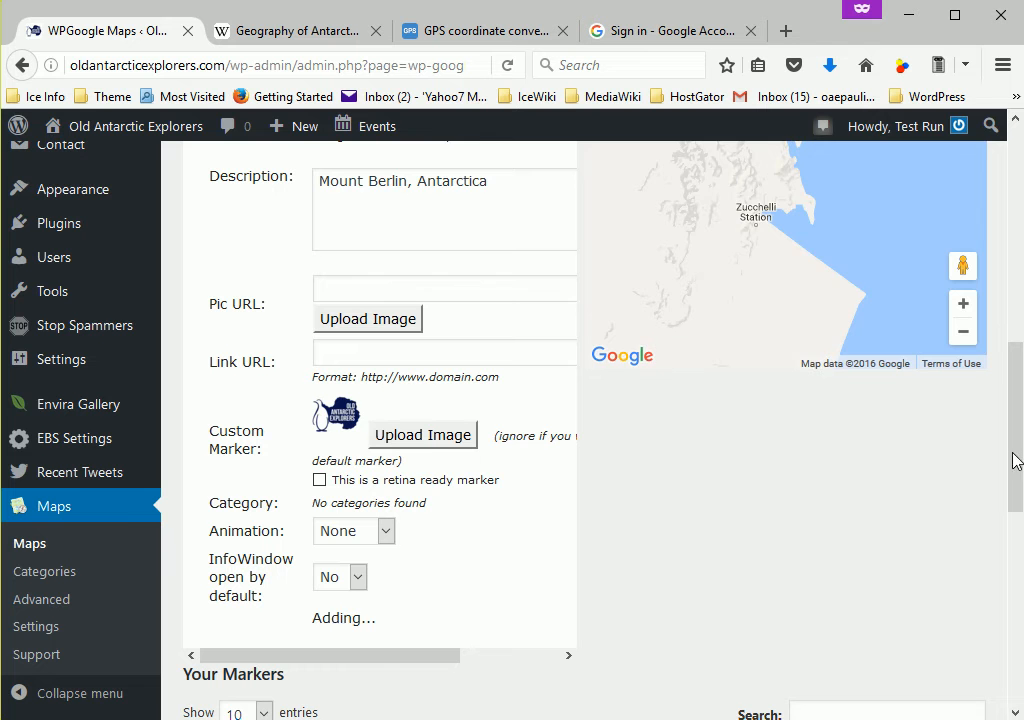
# Step: Search for the new marker by zooming the preview map out and following the Antarctic coast westward from Zucchelli Station
pyautogui.moveTo(1016, 460); pyautogui.dragTo(1006, 377)
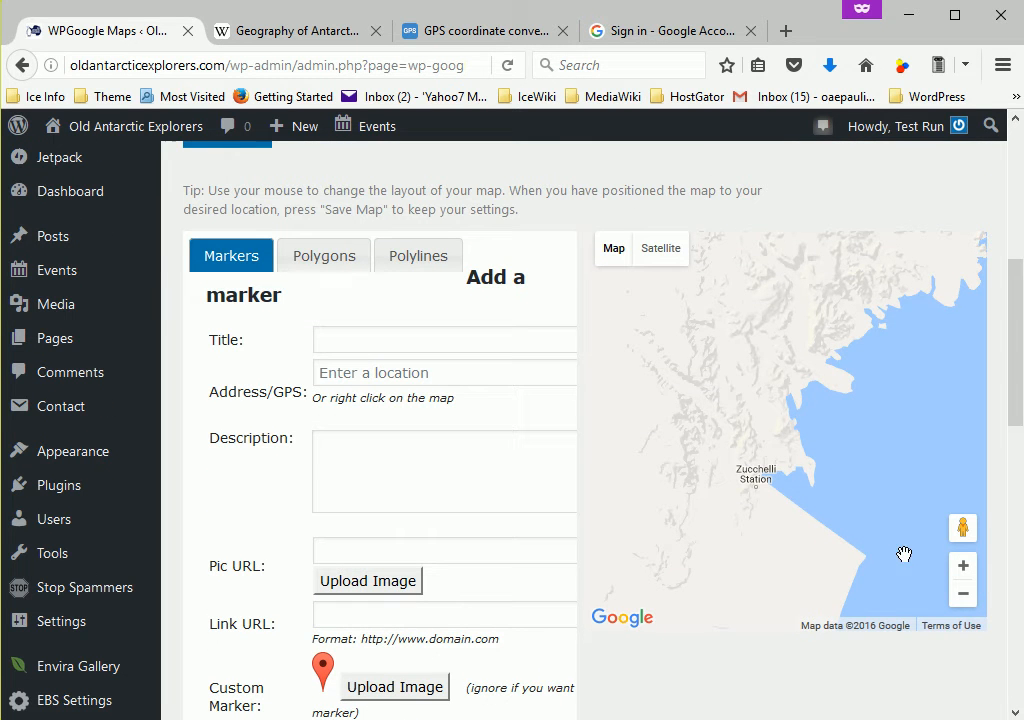
pyautogui.click(963, 594)
pyautogui.moveTo(815, 476); pyautogui.dragTo(823, 588)
pyautogui.click(967, 602)
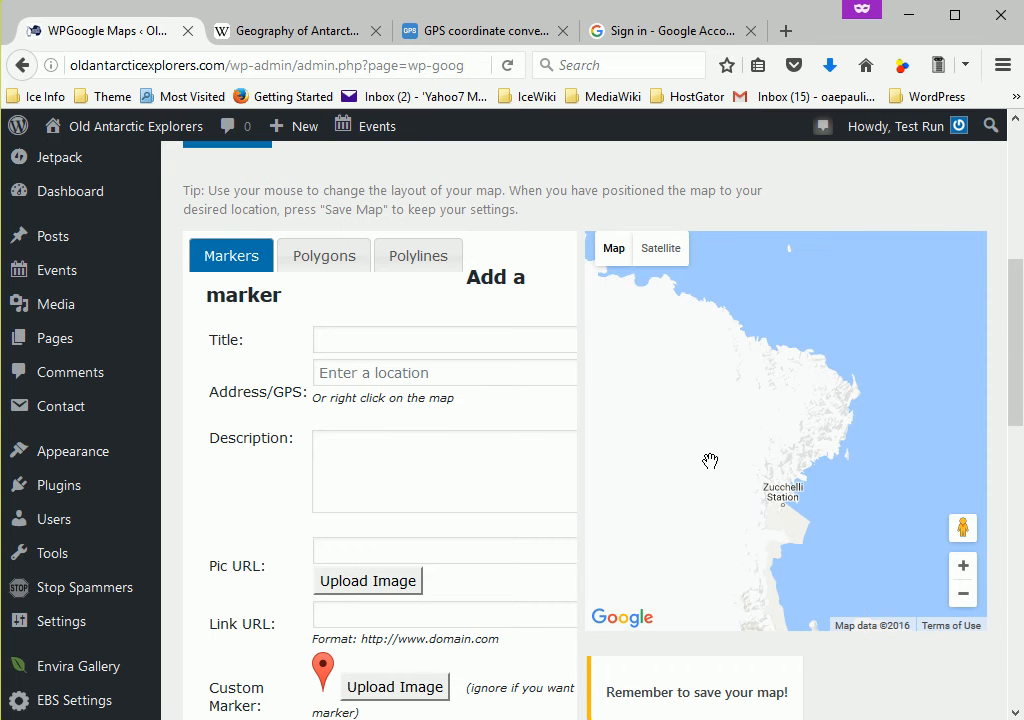
pyautogui.moveTo(711, 462); pyautogui.dragTo(897, 505)
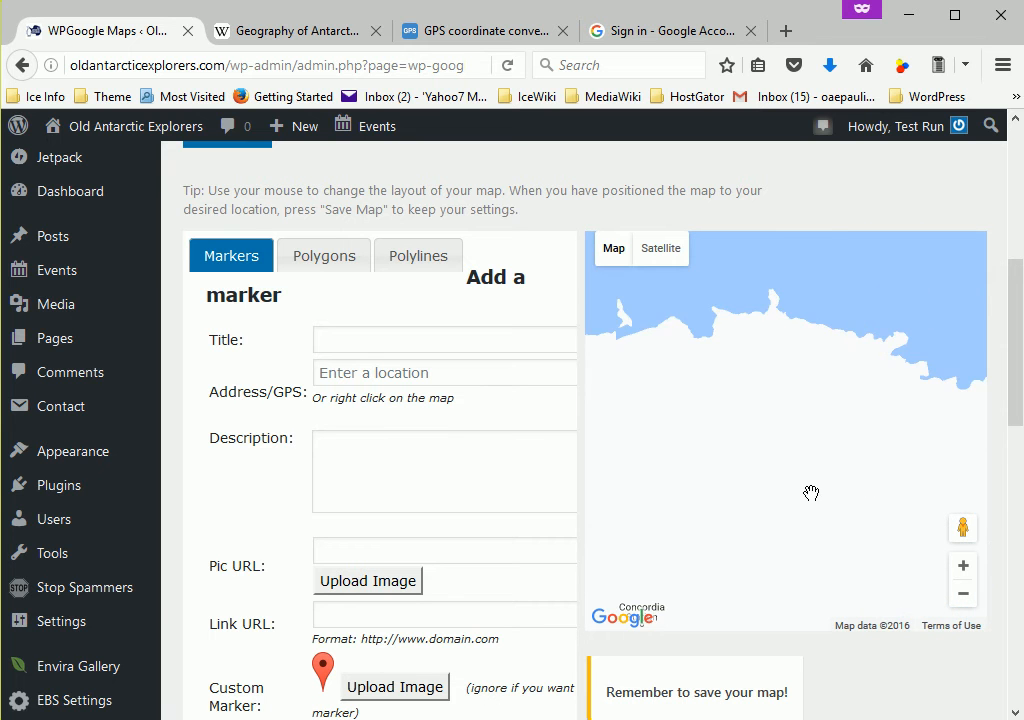
pyautogui.moveTo(811, 491); pyautogui.dragTo(969, 478)
pyautogui.moveTo(805, 439)
pyautogui.mouseDown()
pyautogui.moveTo(960, 421)
pyautogui.moveTo(972, 457)
pyautogui.mouseUp()
pyautogui.moveTo(818, 427)
pyautogui.mouseDown()
pyautogui.moveTo(968, 308)
pyautogui.moveTo(854, 472)
pyautogui.moveTo(862, 503)
pyautogui.moveTo(983, 555)
pyautogui.mouseUp()
pyautogui.moveTo(738, 482); pyautogui.dragTo(903, 432)
pyautogui.moveTo(796, 451); pyautogui.dragTo(937, 435)
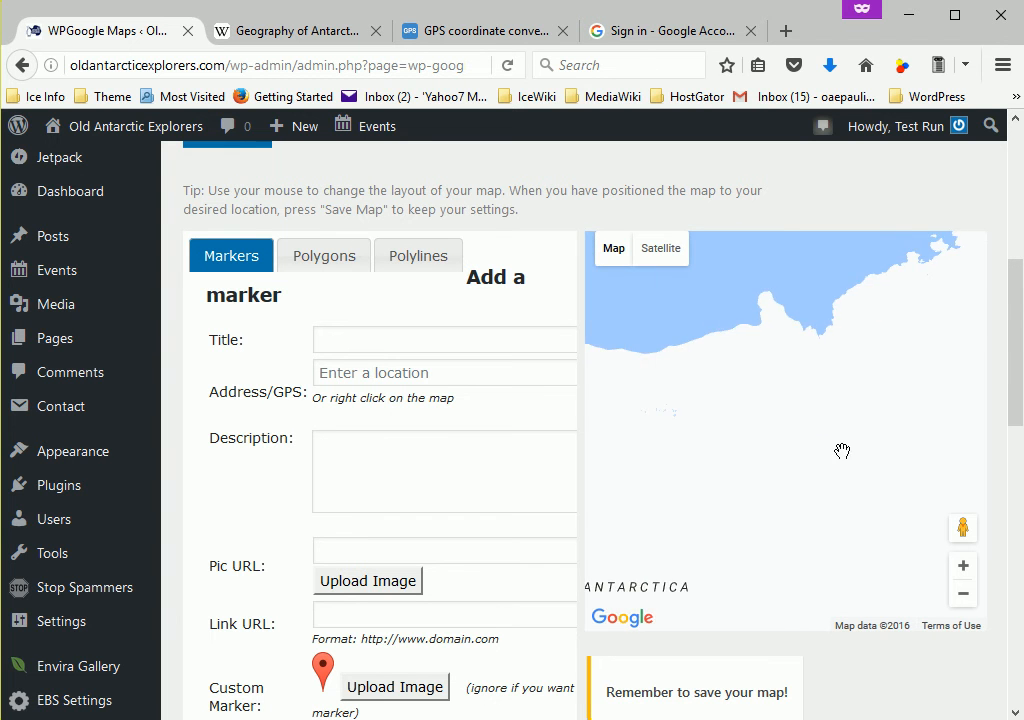
pyautogui.moveTo(757, 461); pyautogui.dragTo(930, 473)
pyautogui.moveTo(738, 457)
pyautogui.mouseDown()
pyautogui.moveTo(909, 418)
pyautogui.moveTo(930, 462)
pyautogui.mouseUp()
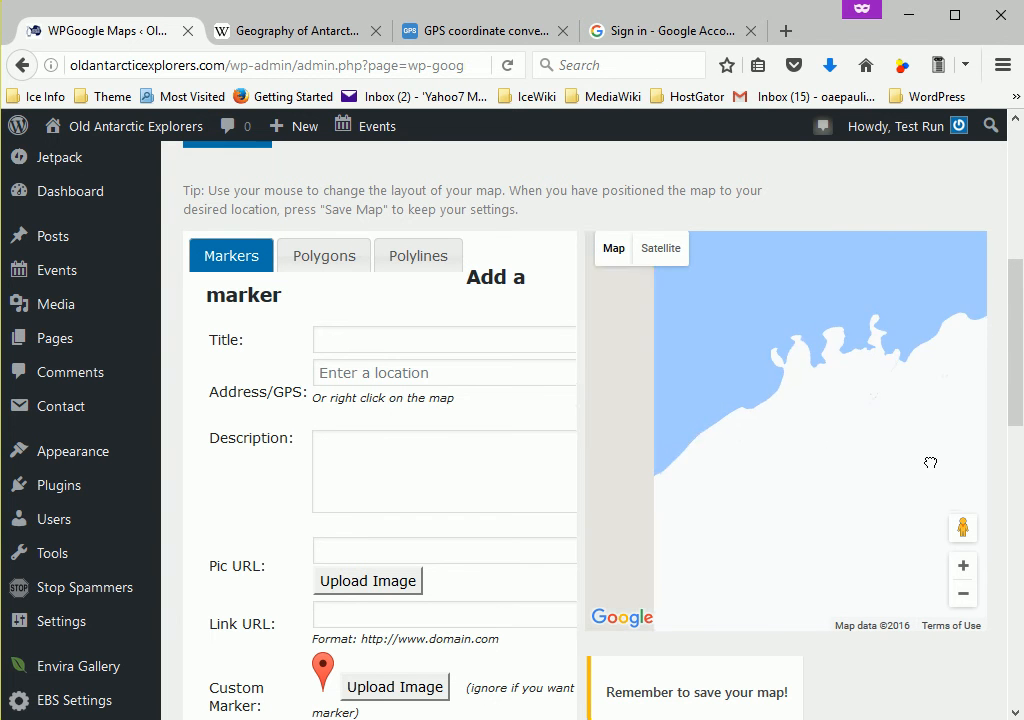
pyautogui.moveTo(732, 480); pyautogui.dragTo(890, 372)
pyautogui.moveTo(702, 485); pyautogui.dragTo(802, 376)
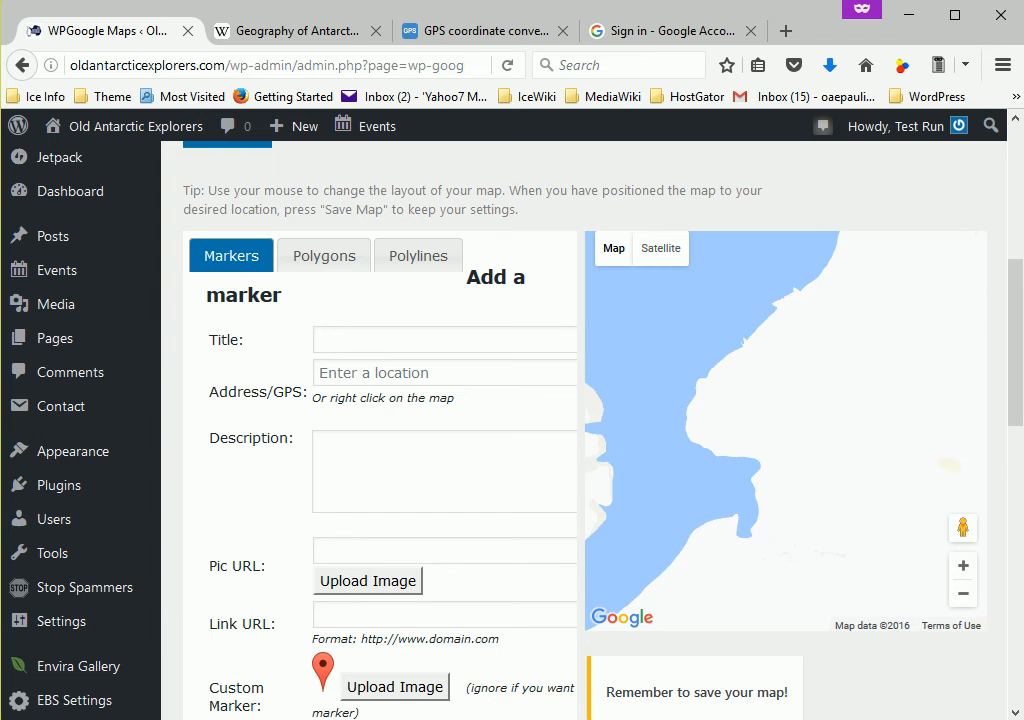
pyautogui.moveTo(745, 505); pyautogui.dragTo(893, 392)
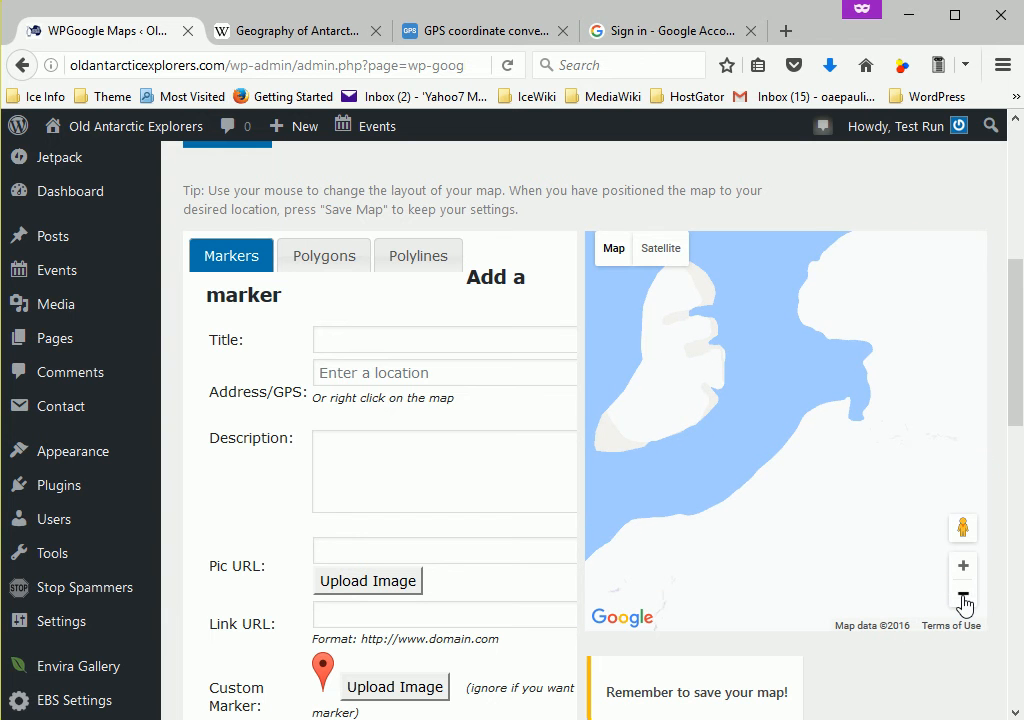
# Step: Locate the Mount Berlin marker on the preview map, frame it with its surrounding coastline, and save the map
pyautogui.click(962, 594)
pyautogui.click(962, 594)
pyautogui.moveTo(721, 470)
pyautogui.mouseDown()
pyautogui.moveTo(905, 491)
pyautogui.moveTo(972, 518)
pyautogui.moveTo(965, 512)
pyautogui.mouseUp()
pyautogui.moveTo(781, 449); pyautogui.dragTo(927, 539)
pyautogui.click(963, 566)
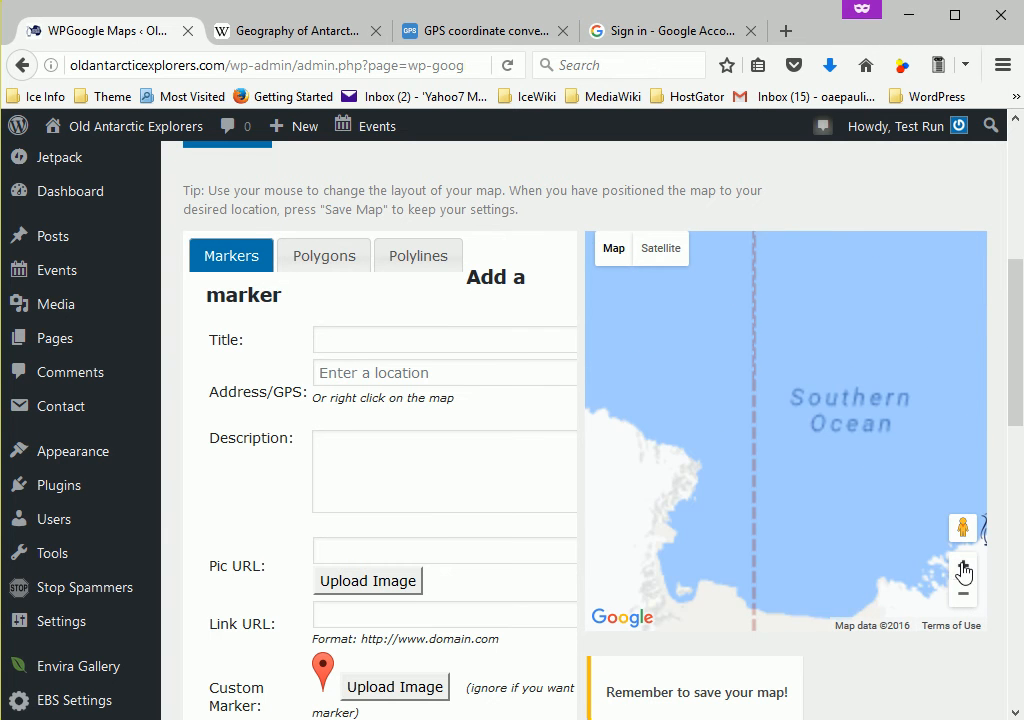
pyautogui.moveTo(827, 555)
pyautogui.mouseDown()
pyautogui.moveTo(681, 523)
pyautogui.moveTo(621, 494)
pyautogui.mouseUp()
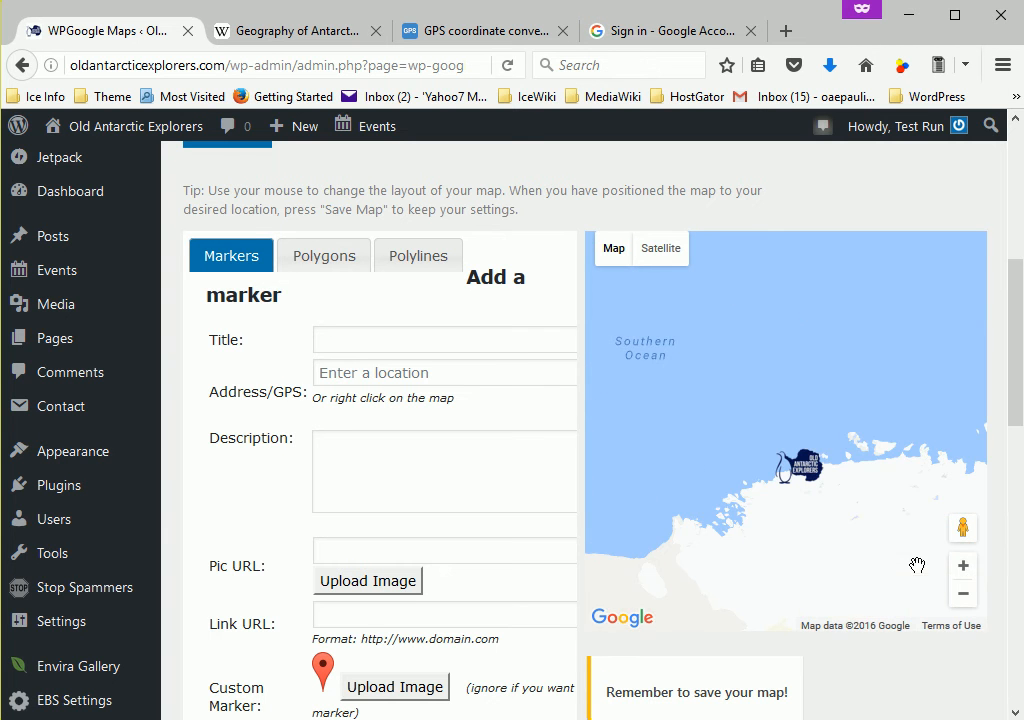
pyautogui.click(963, 566)
pyautogui.moveTo(891, 557)
pyautogui.mouseDown()
pyautogui.moveTo(850, 485)
pyautogui.moveTo(887, 439)
pyautogui.moveTo(882, 480)
pyautogui.moveTo(894, 480)
pyautogui.mouseUp()
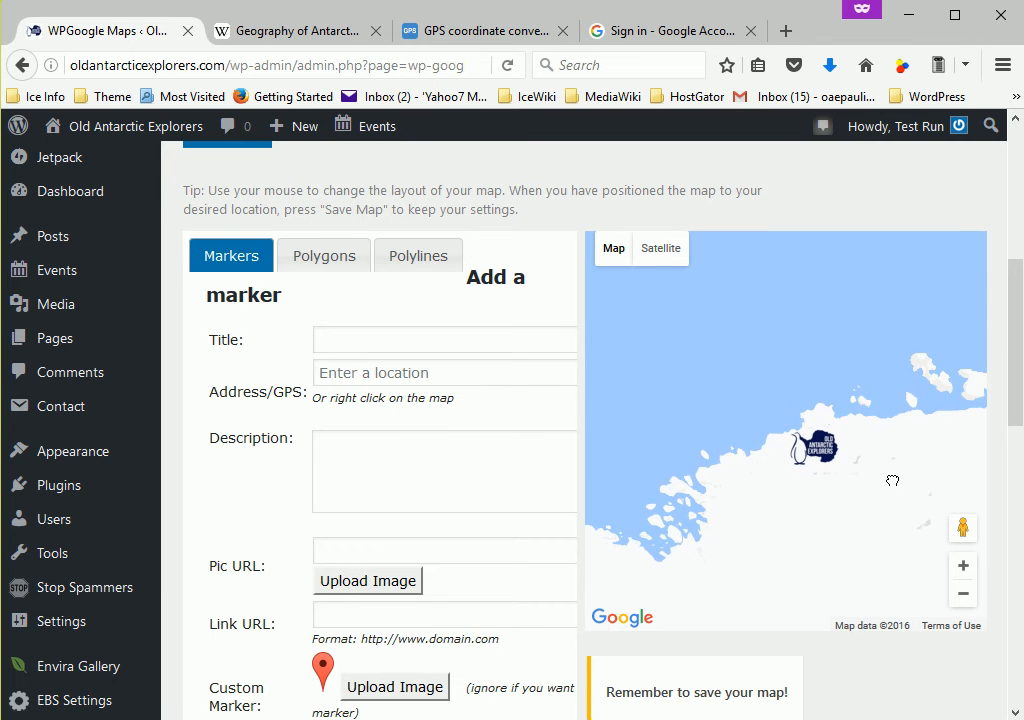
pyautogui.click(963, 570)
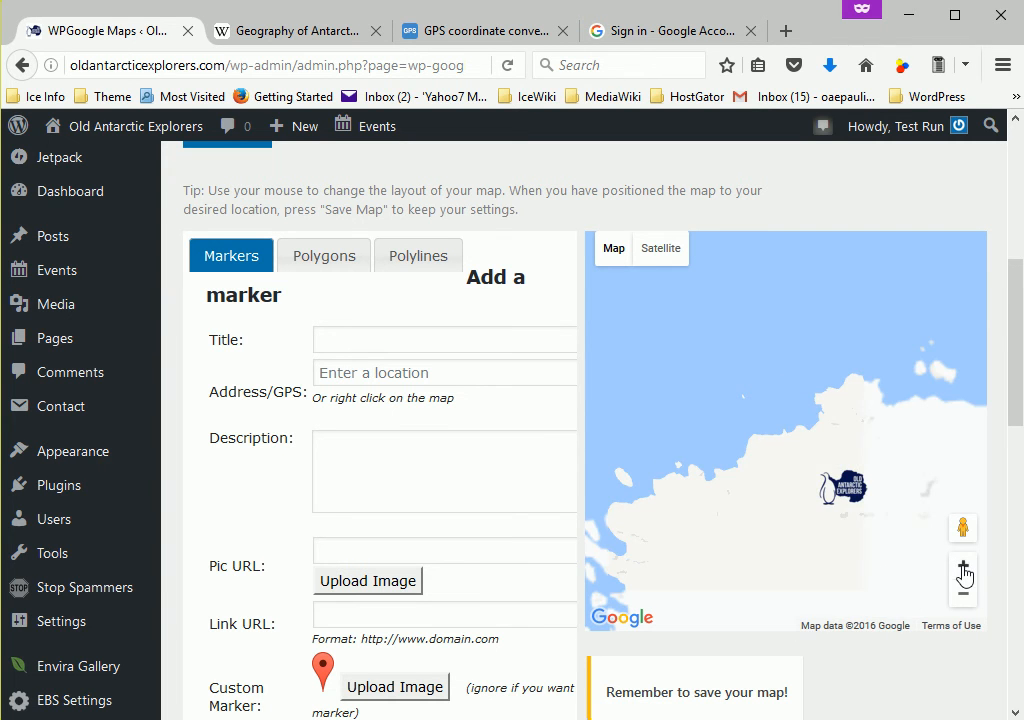
pyautogui.moveTo(880, 530); pyautogui.dragTo(875, 496)
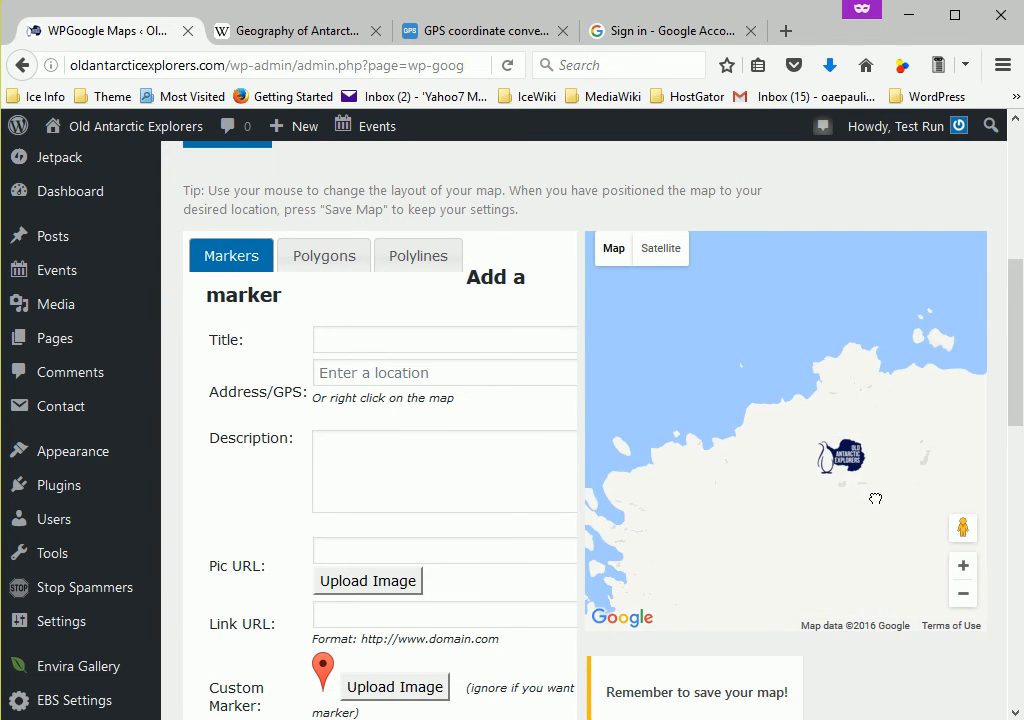
pyautogui.click(964, 600)
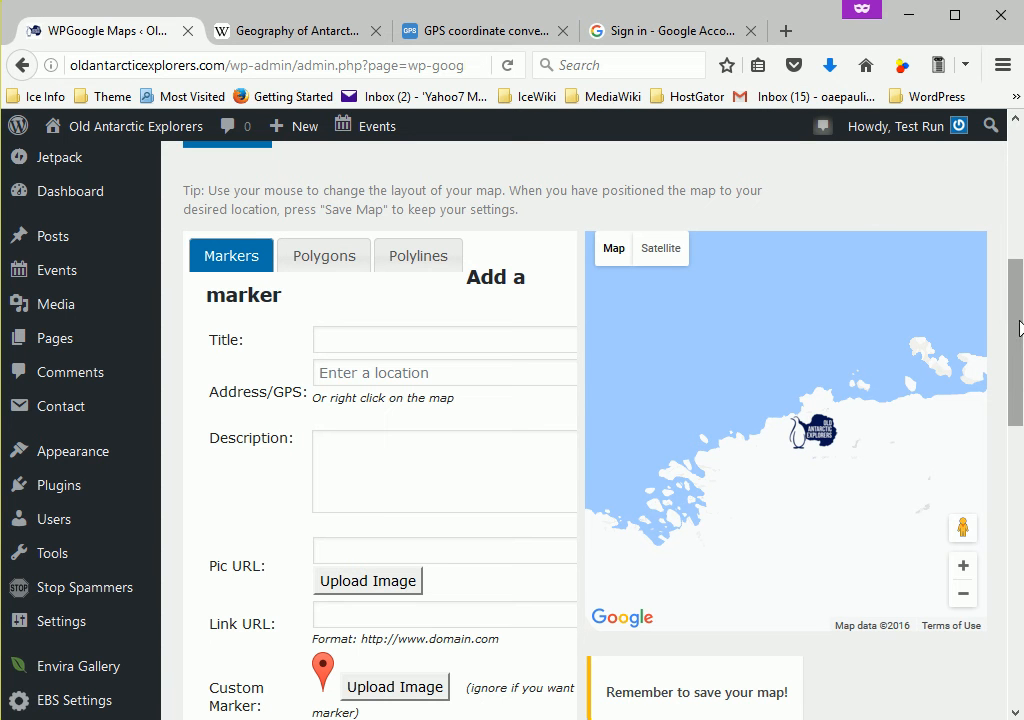
pyautogui.scroll(-1, 1015, 335)
pyautogui.scroll(7, 1015, 335)
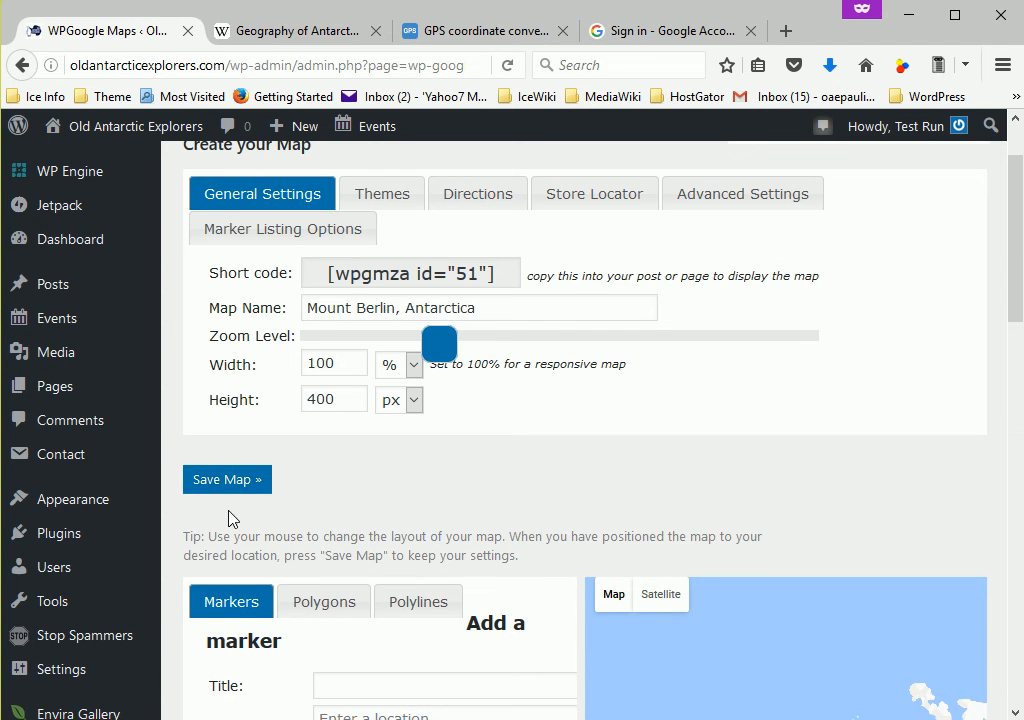
pyautogui.click(222, 483)
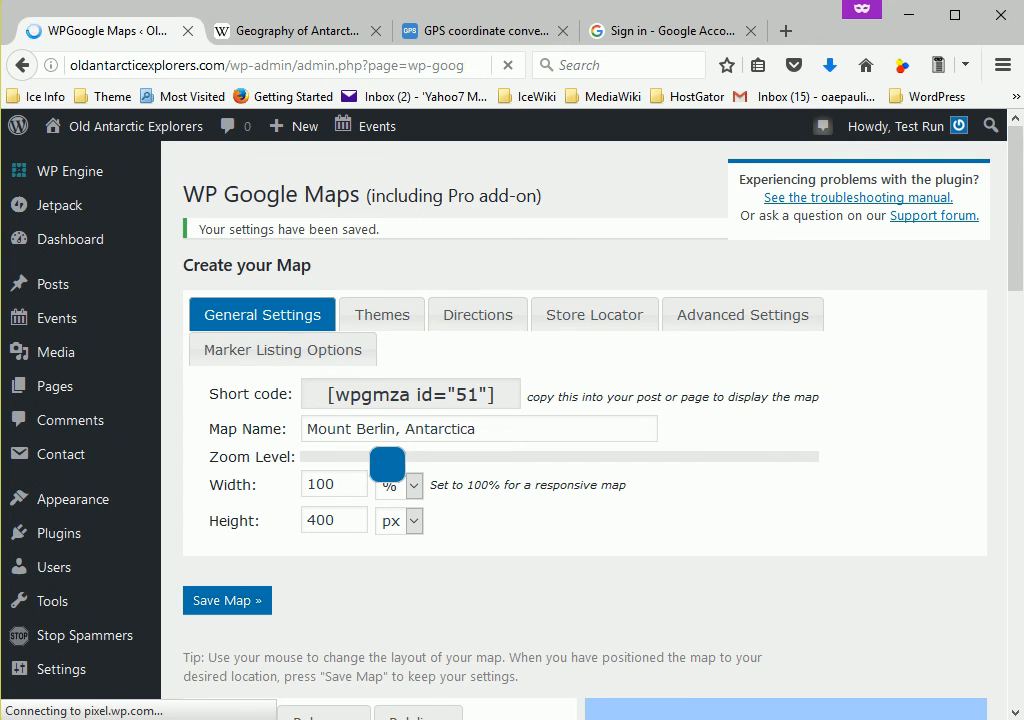
# Step: Check the saved map's view of the marker, and examine the map's name and short code in the general settings
pyautogui.moveTo(1019, 203); pyautogui.dragTo(1019, 206)
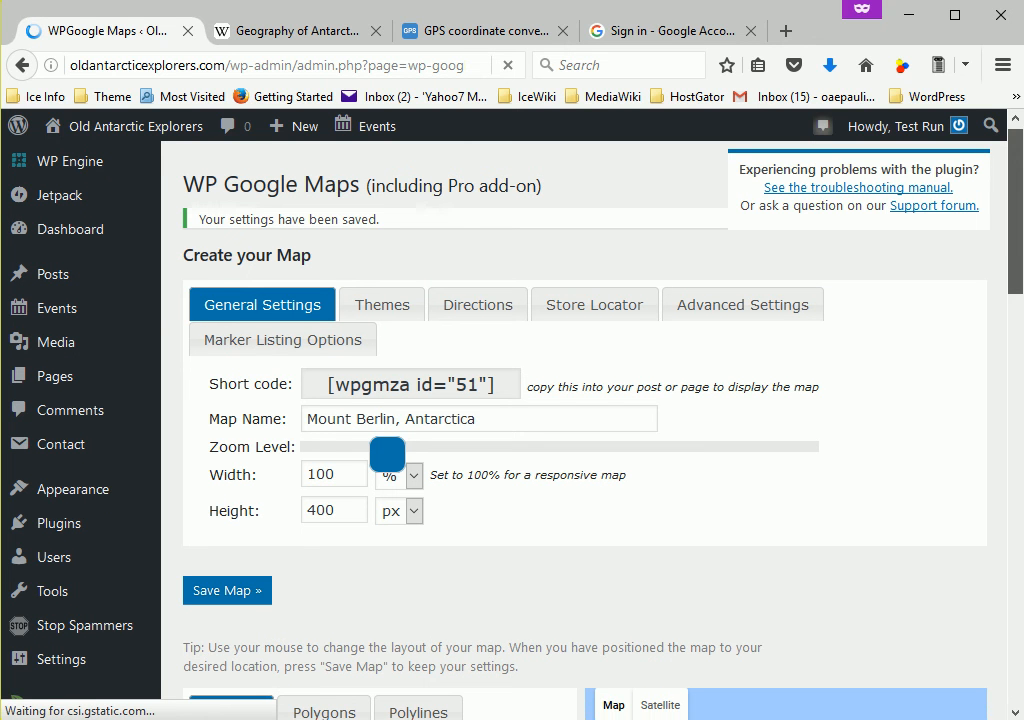
pyautogui.click(1020, 355)
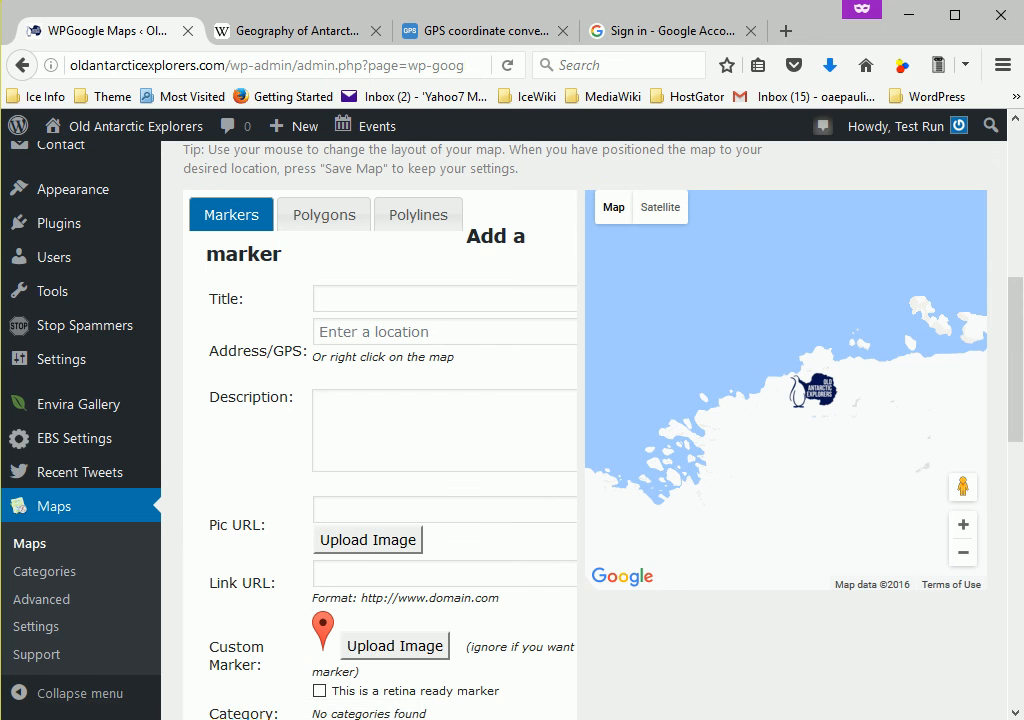
pyautogui.click(1017, 178)
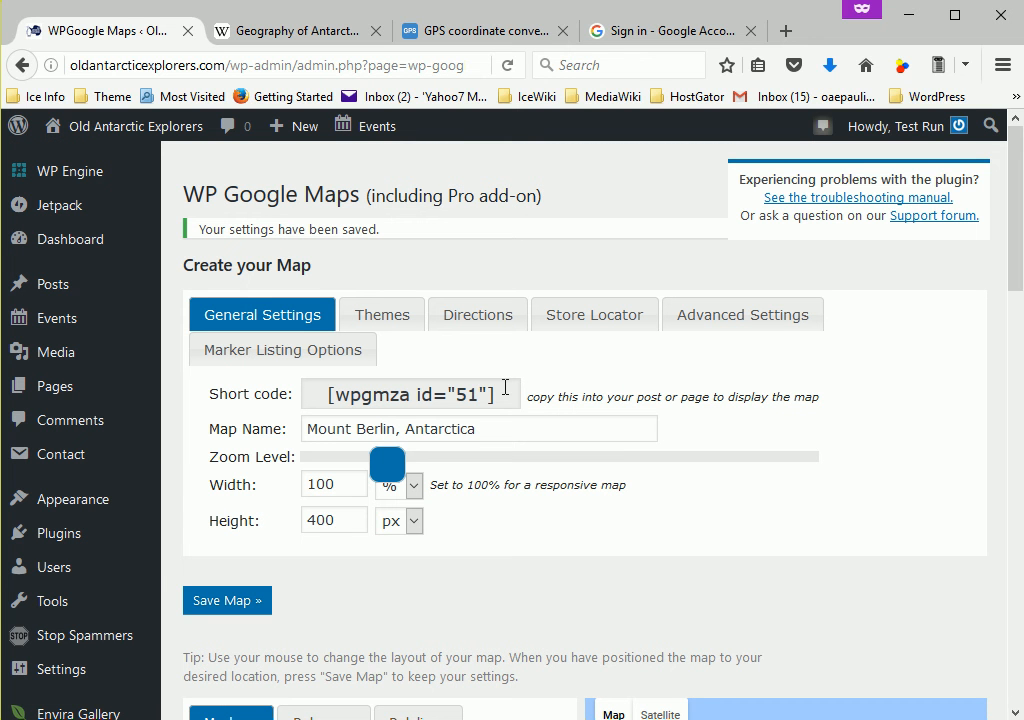
pyautogui.moveTo(477, 428); pyautogui.dragTo(298, 444)
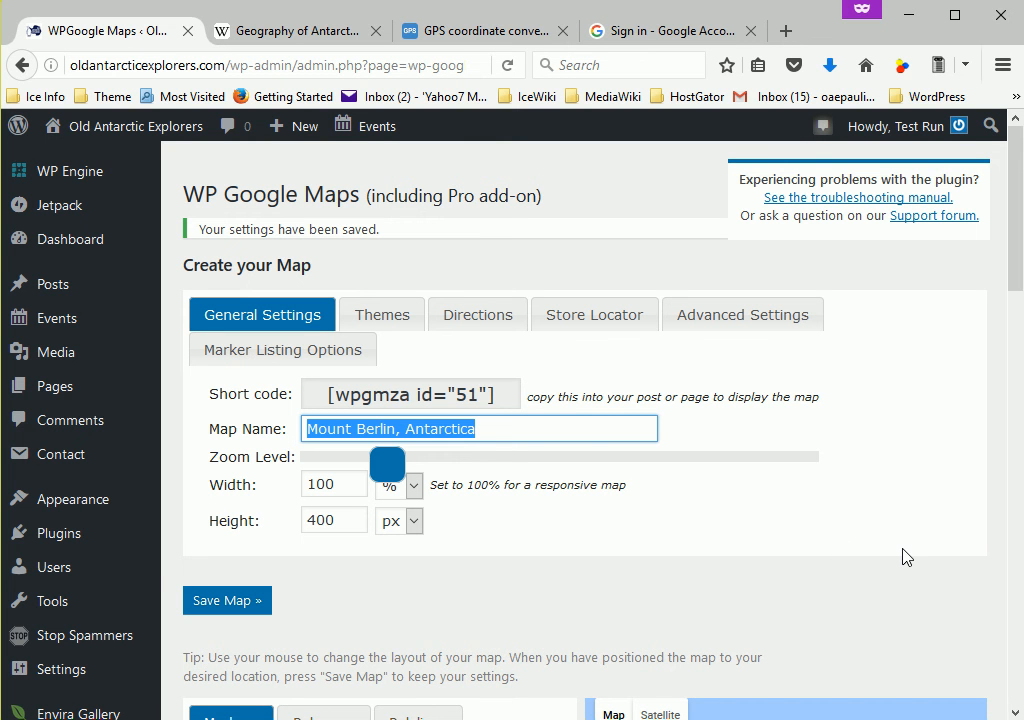
pyautogui.moveTo(508, 393); pyautogui.dragTo(333, 397)
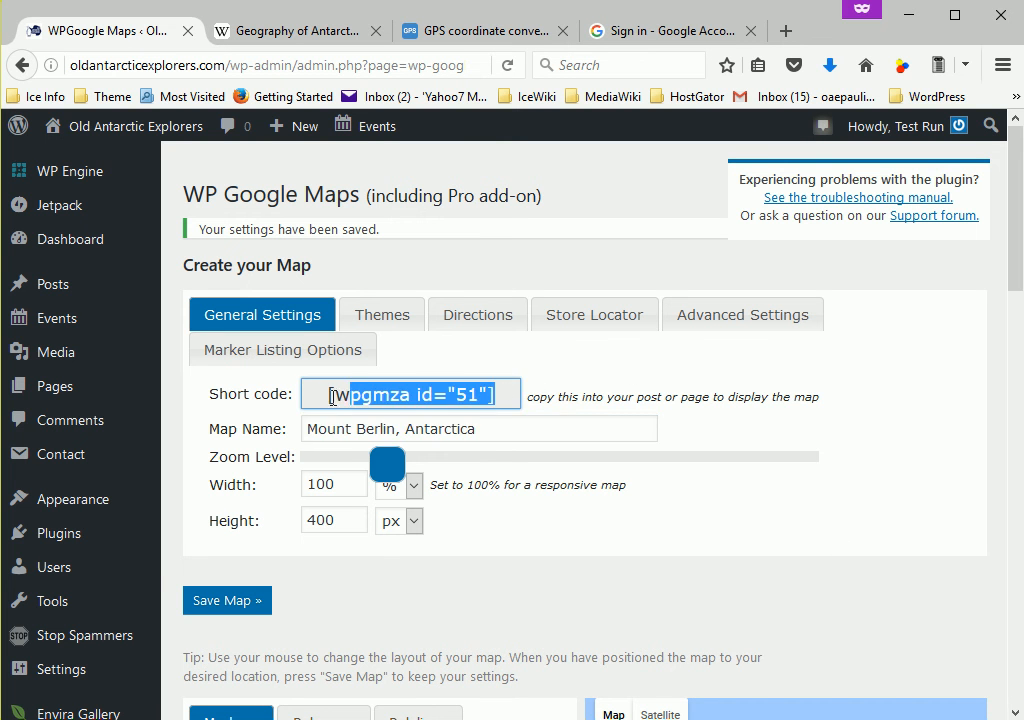
pyautogui.click(333, 397)
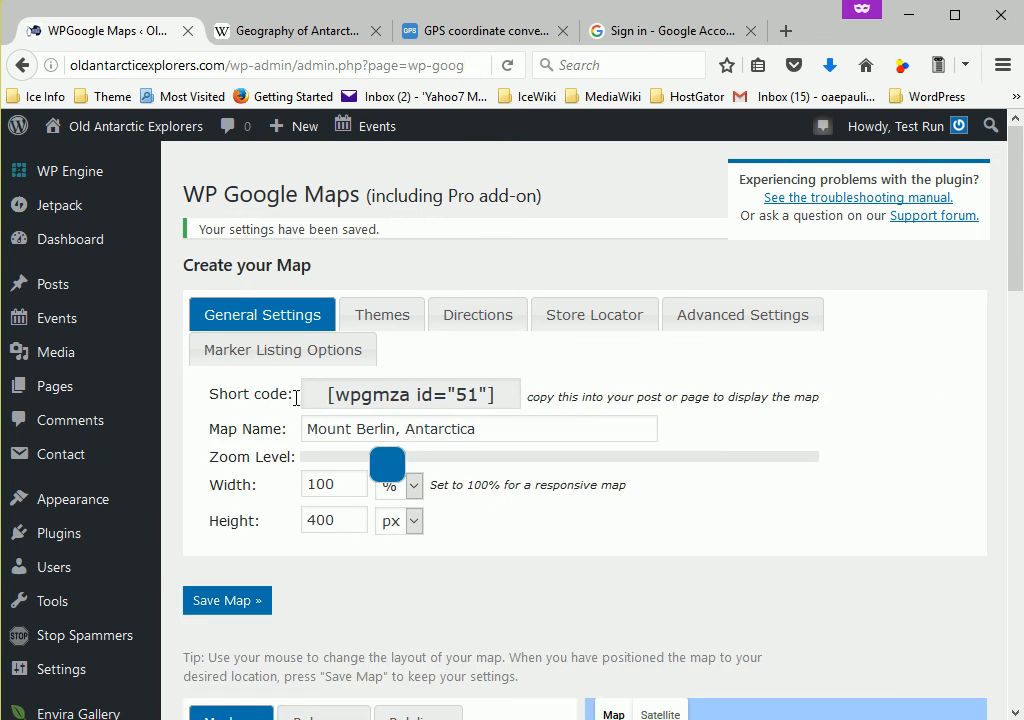